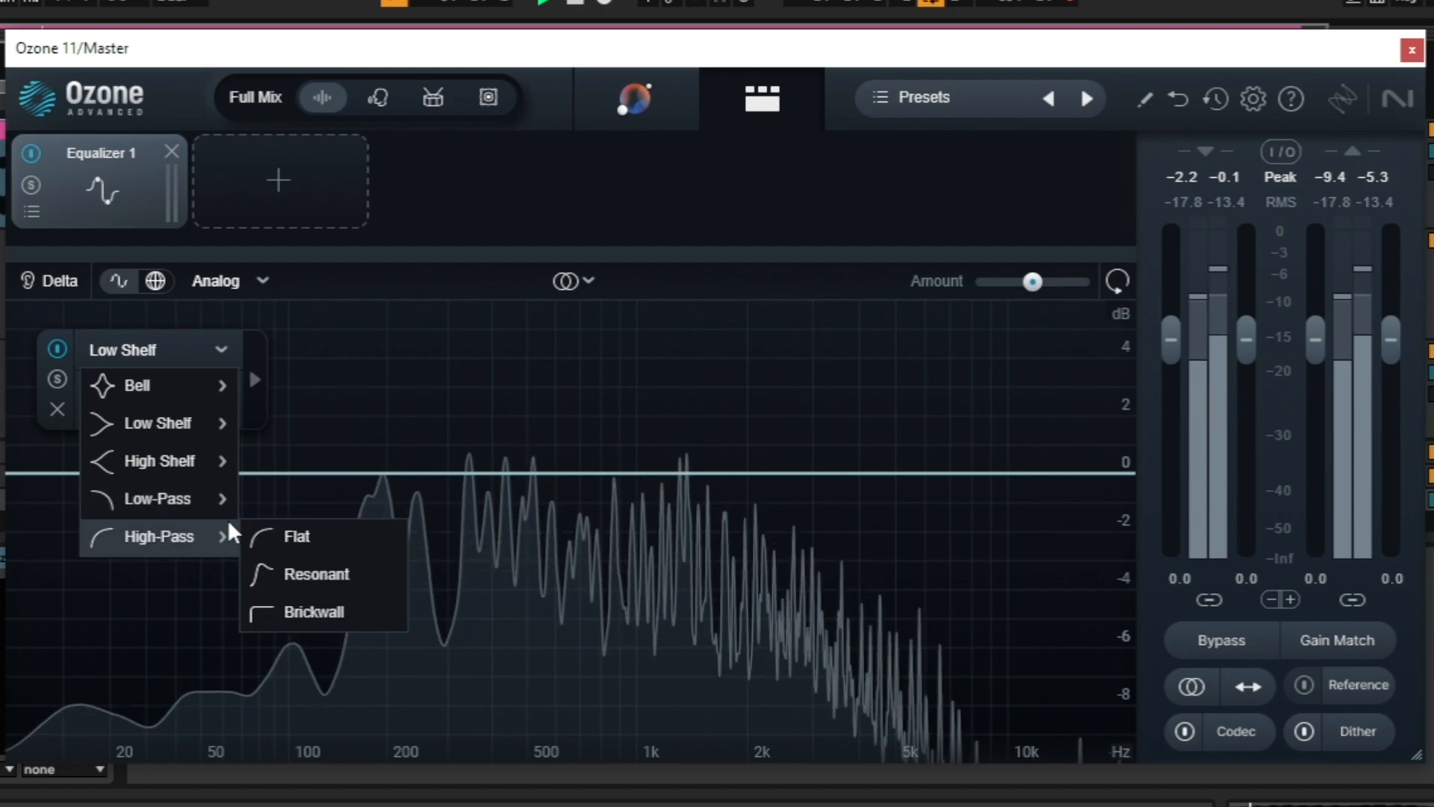
# - Change the low shelf band to a flat high-pass with a 12 dB/oct slope and audition it in solo
pyautogui.click(297, 536)
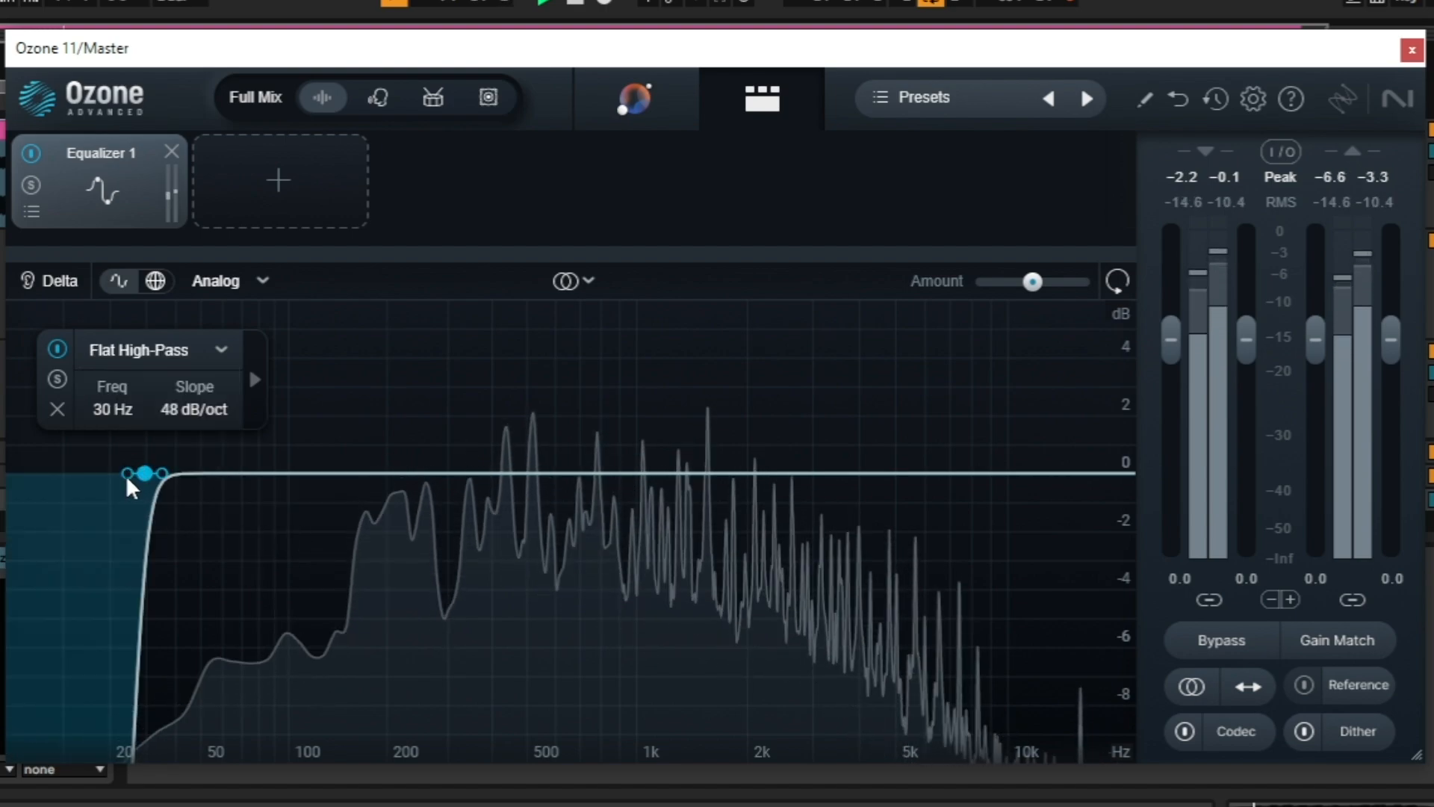
pyautogui.moveTo(127, 474)
pyautogui.mouseDown()
pyautogui.moveTo(113, 478)
pyautogui.moveTo(127, 490)
pyautogui.mouseUp()
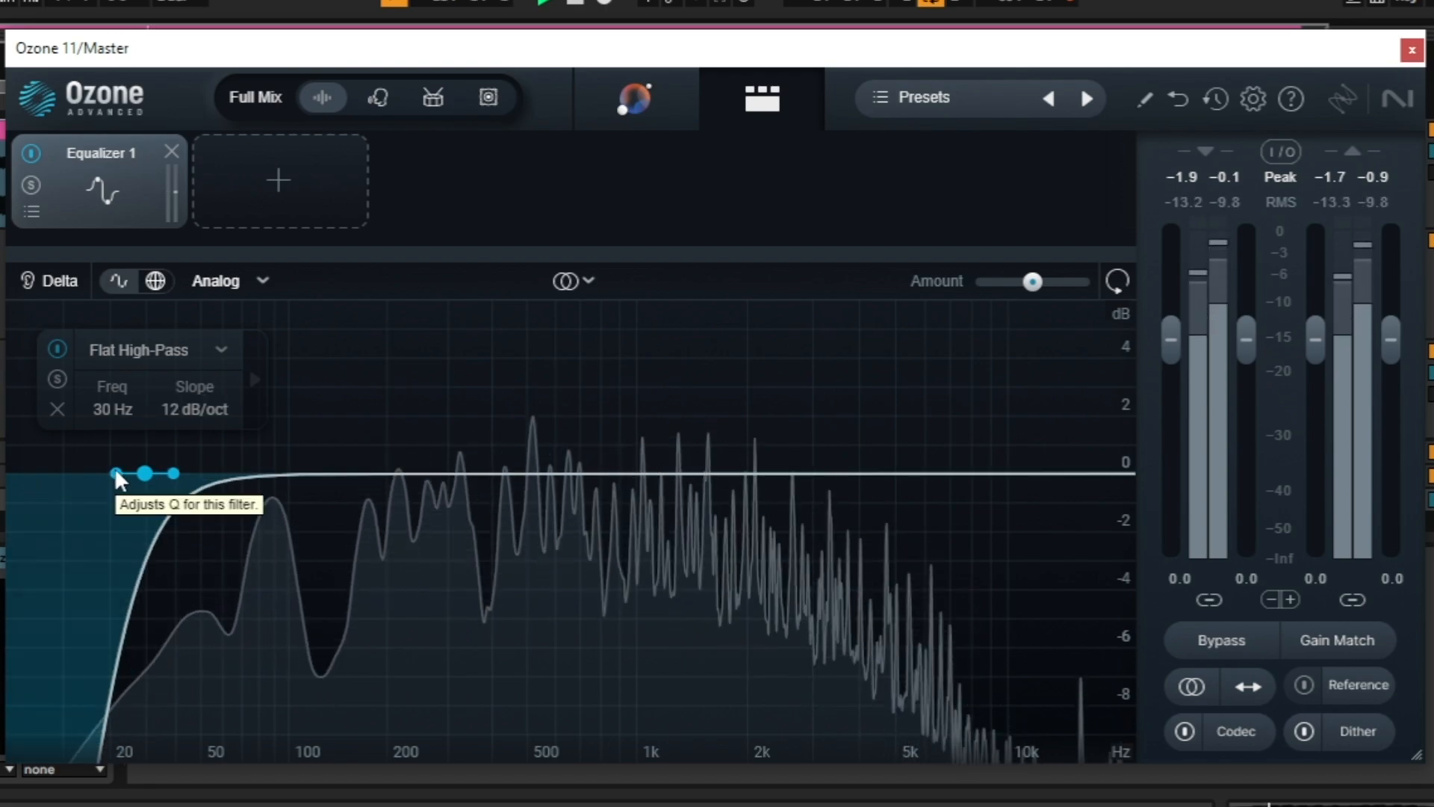
pyautogui.click(58, 381)
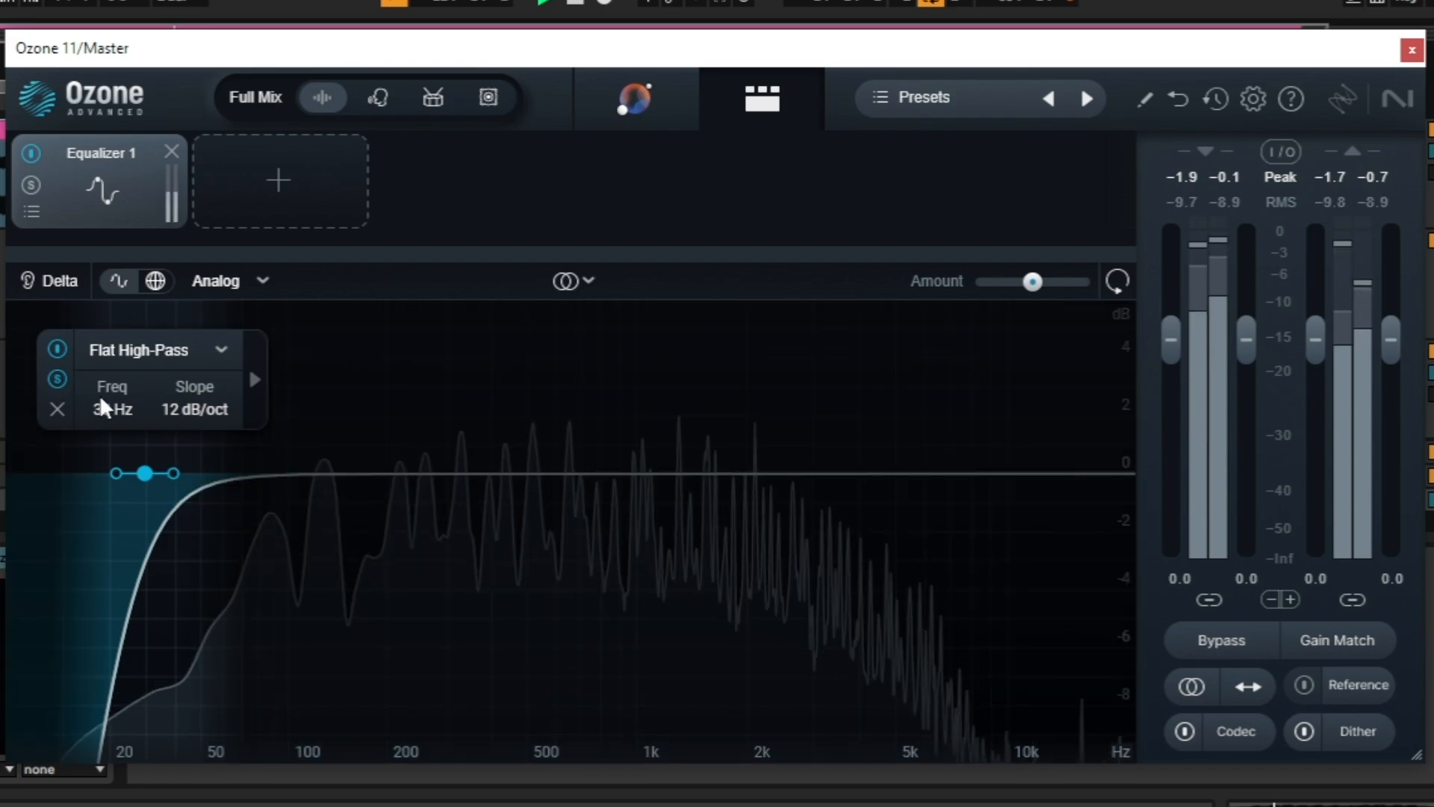
pyautogui.click(60, 381)
# - Set the low shelf band's frequency to 30 Hz and change its shape to a flat high-pass
pyautogui.doubleClick(133, 408)
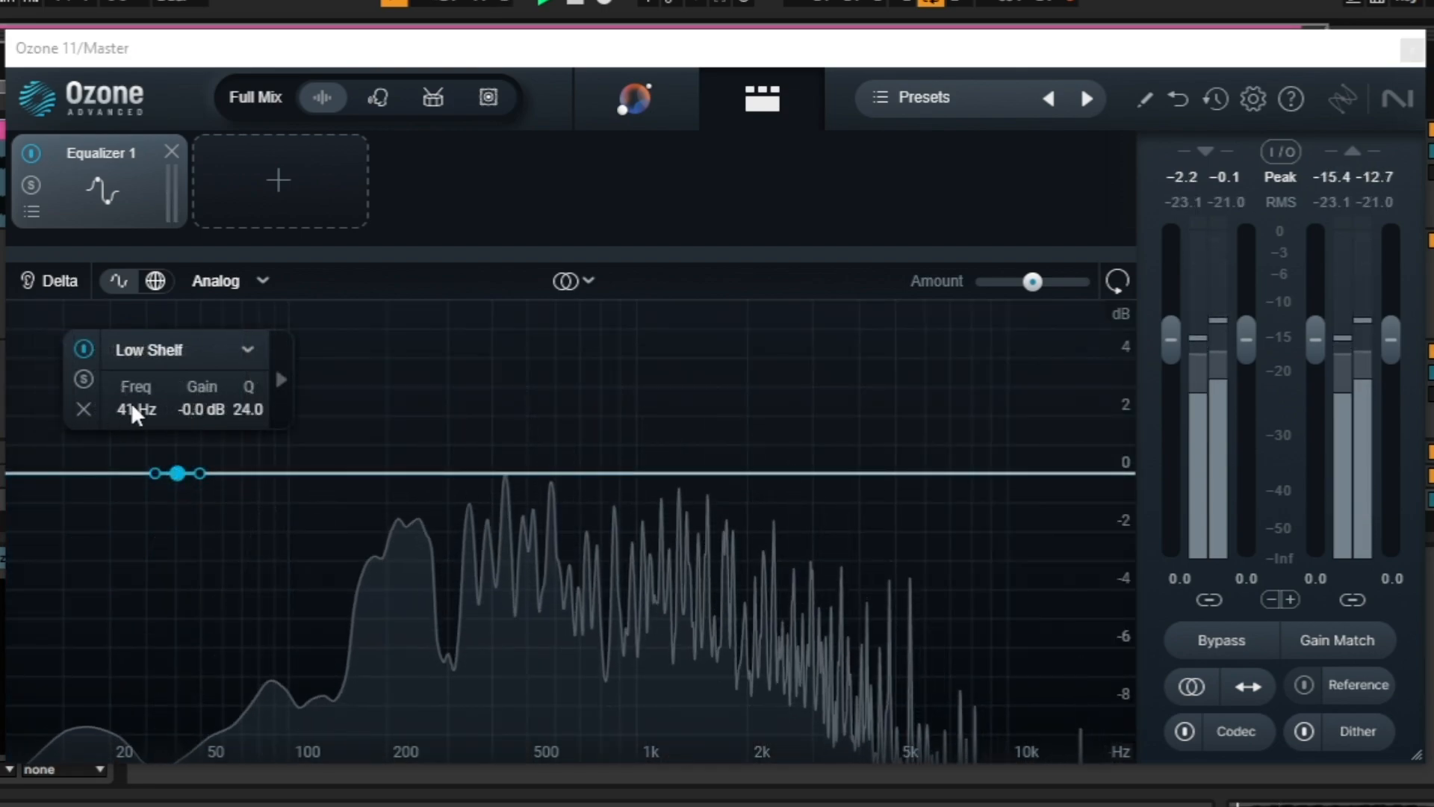
pyautogui.doubleClick(134, 409)
pyautogui.write('30')
pyautogui.press('Return')
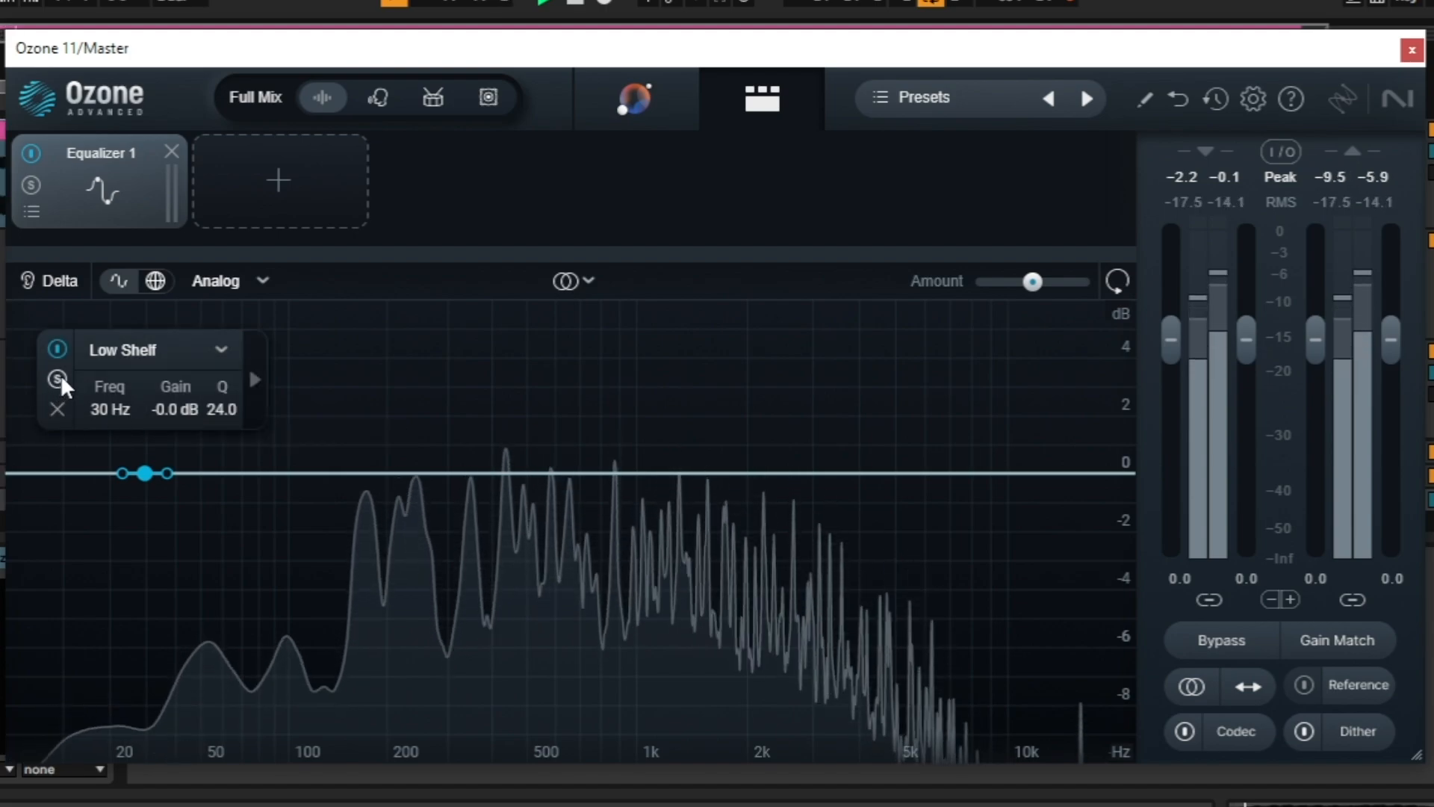
pyautogui.click(159, 352)
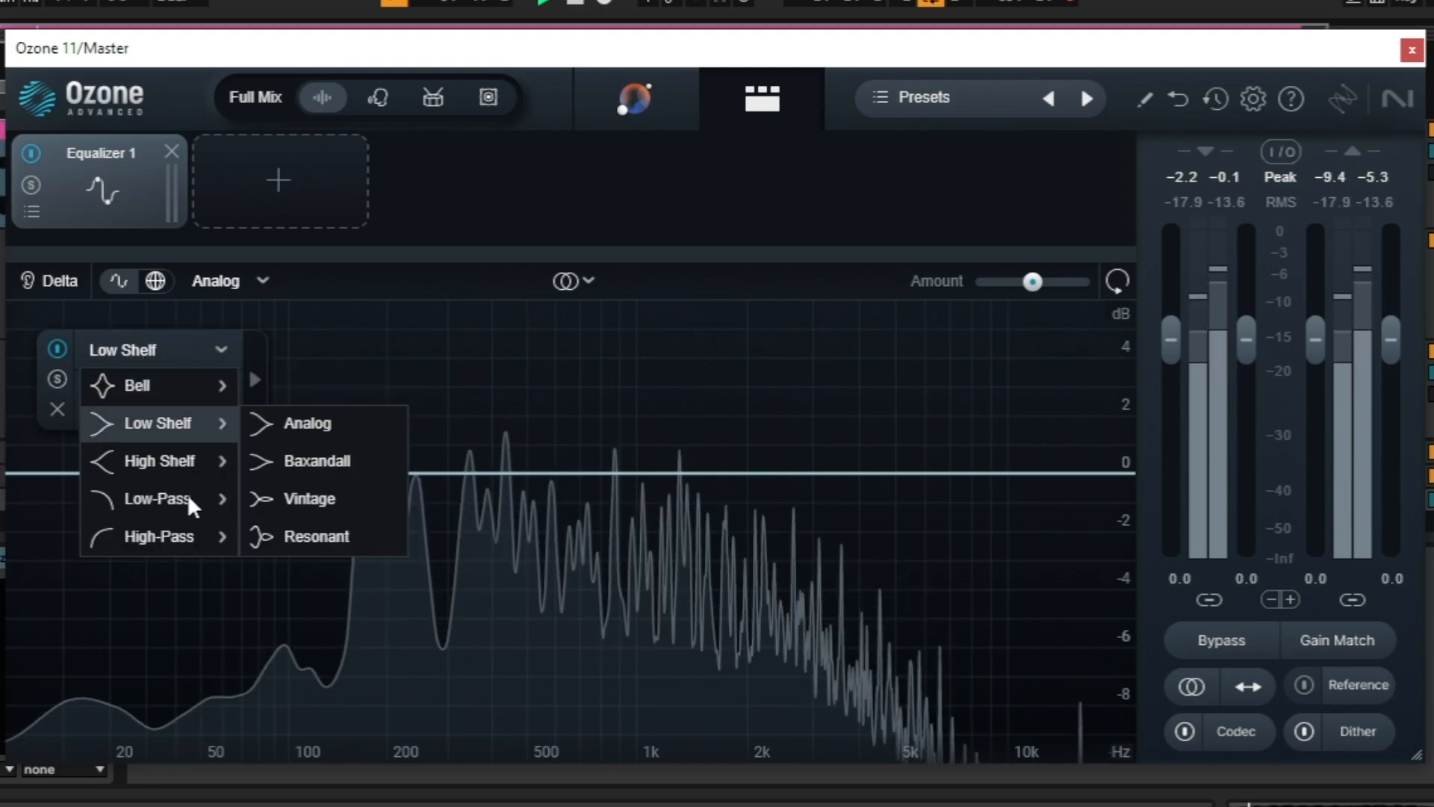
pyautogui.click(295, 537)
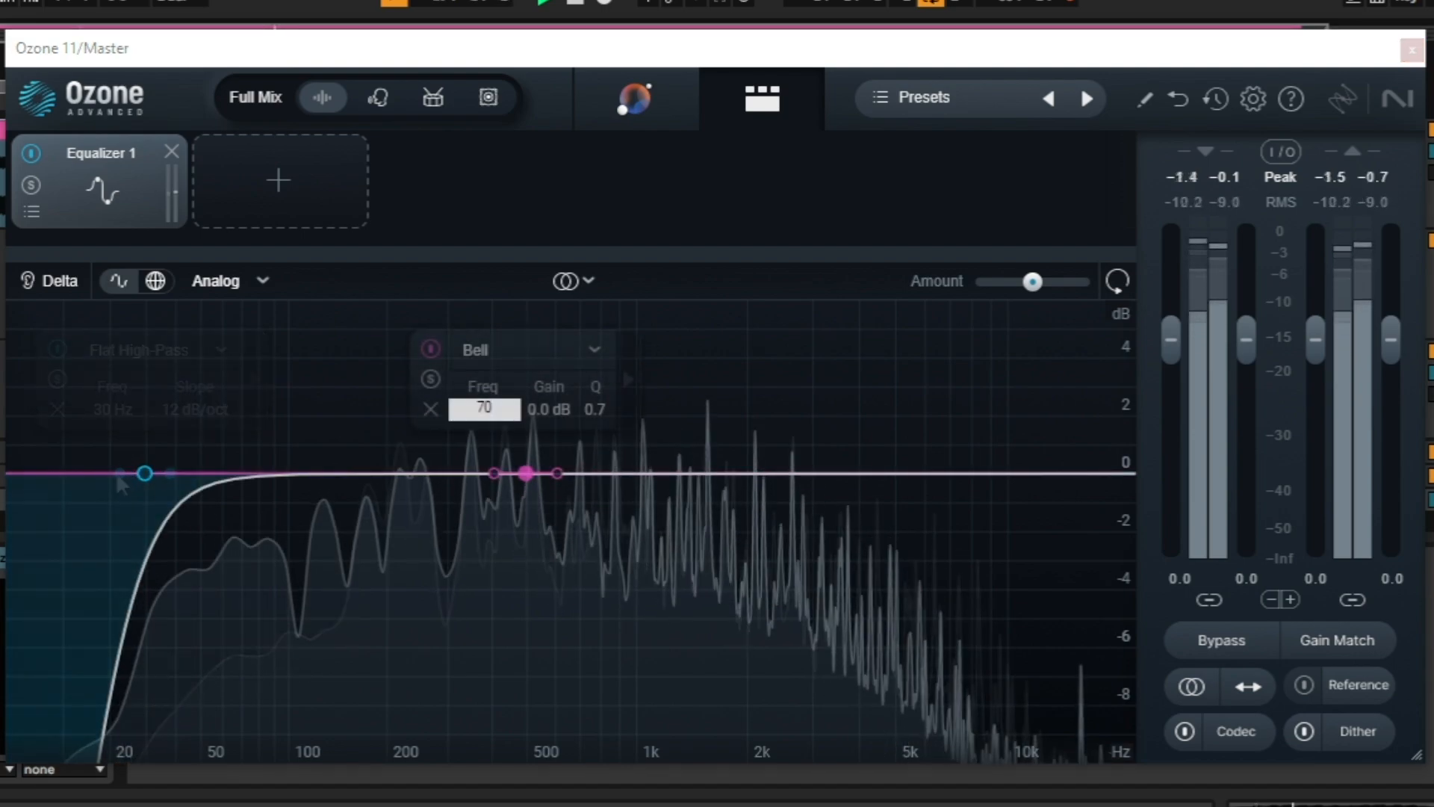
# - Place the bell band at 70 Hz and boost it by 0.7 dB, auditioning the band in solo
pyautogui.press('Return')
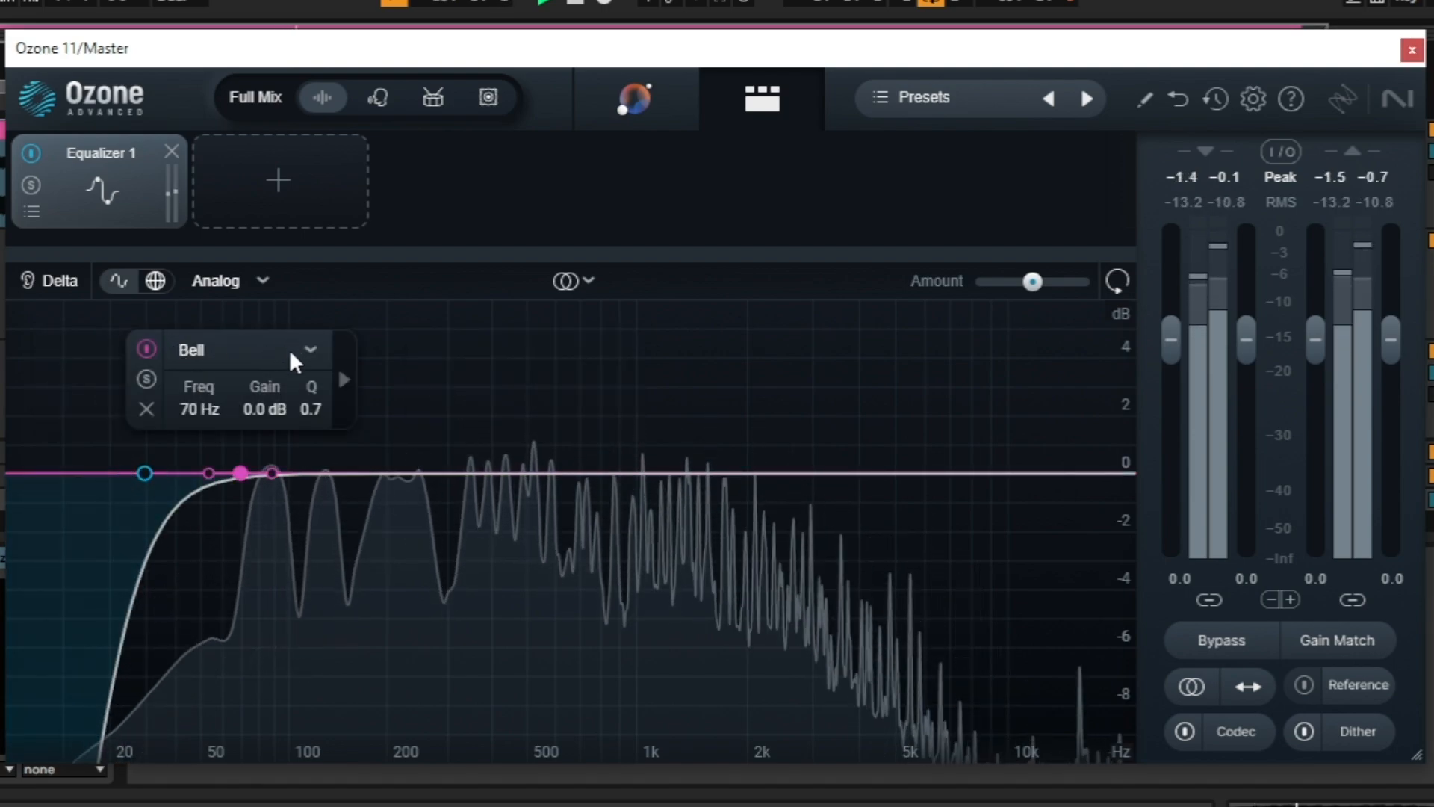
pyautogui.click(147, 379)
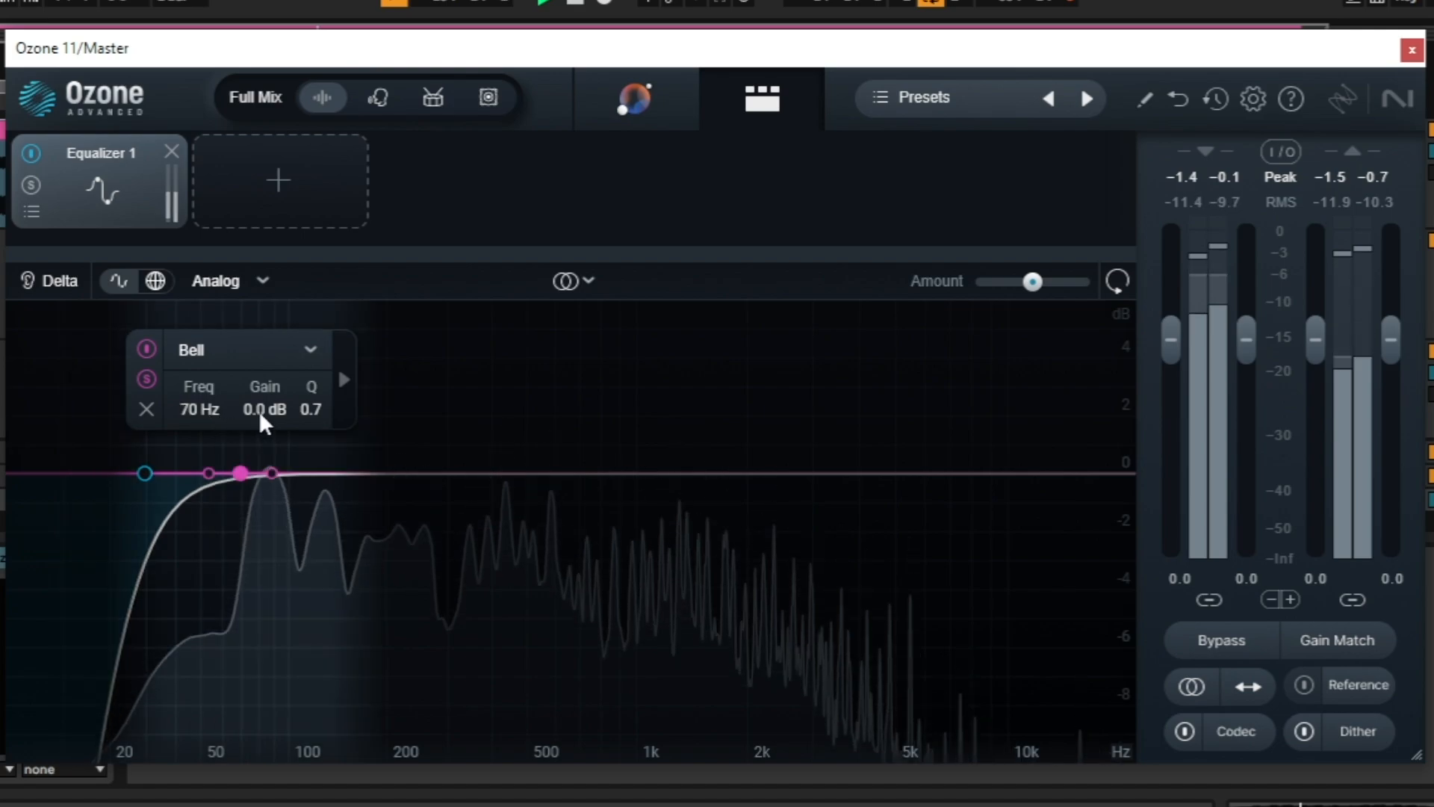
pyautogui.moveTo(266, 424)
pyautogui.mouseDown()
pyautogui.moveTo(254, 412)
pyautogui.moveTo(257, 426)
pyautogui.mouseUp()
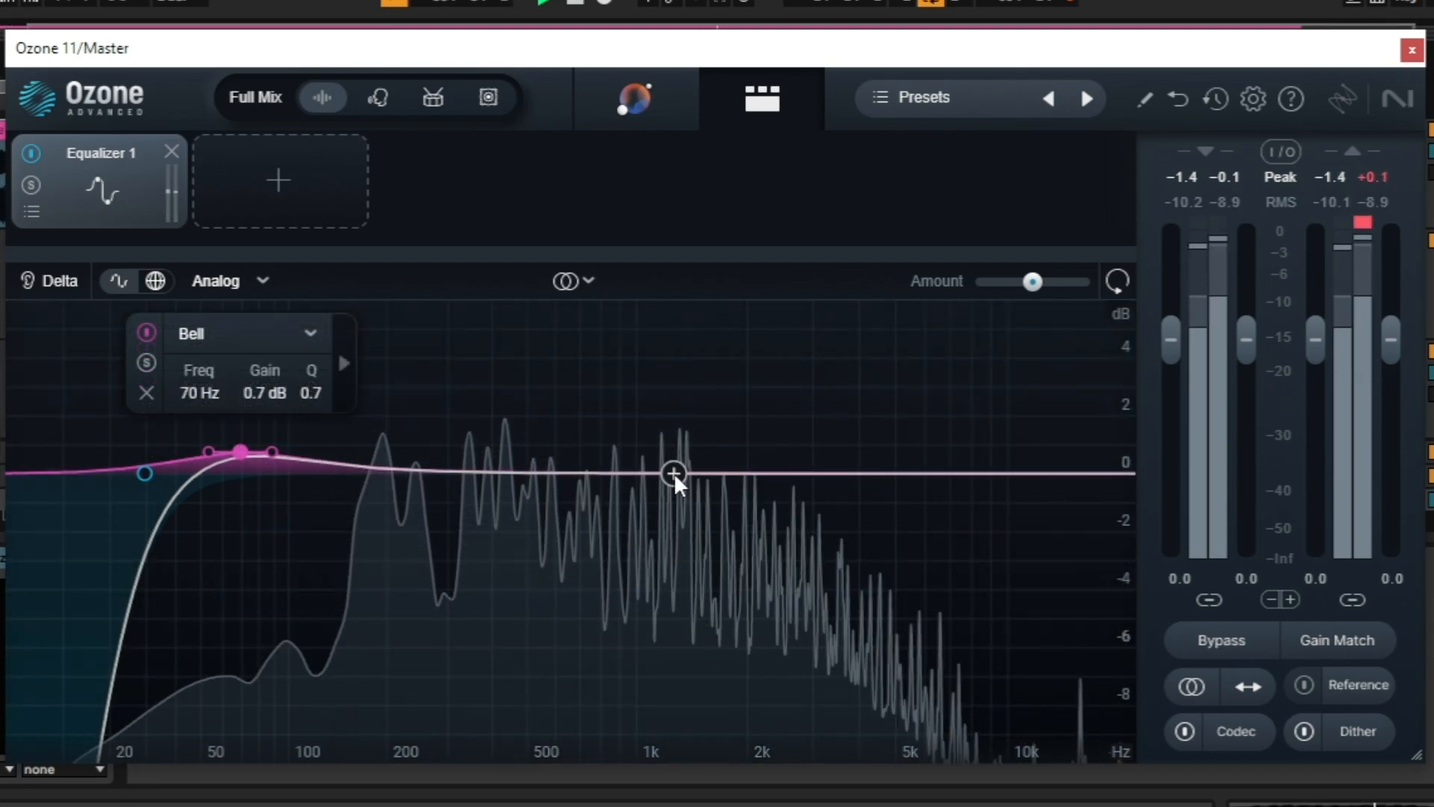
# - Add an upper-mid boost and raise the 11000 Hz high shelf's gain to 3.4 dB, auditioning the shelf in solo
pyautogui.click(673, 473)
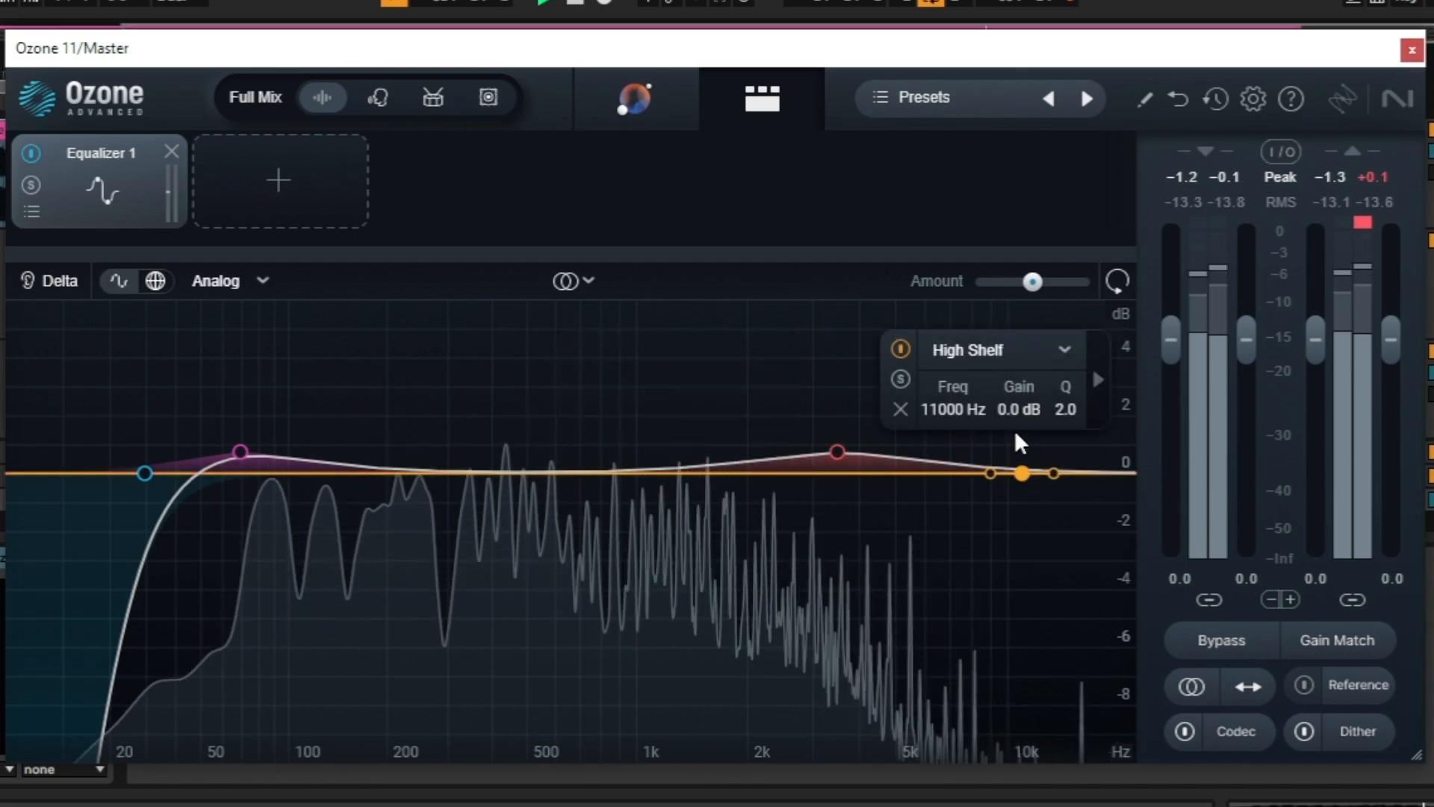
pyautogui.moveTo(1017, 408); pyautogui.dragTo(1014, 386)
pyautogui.click(902, 359)
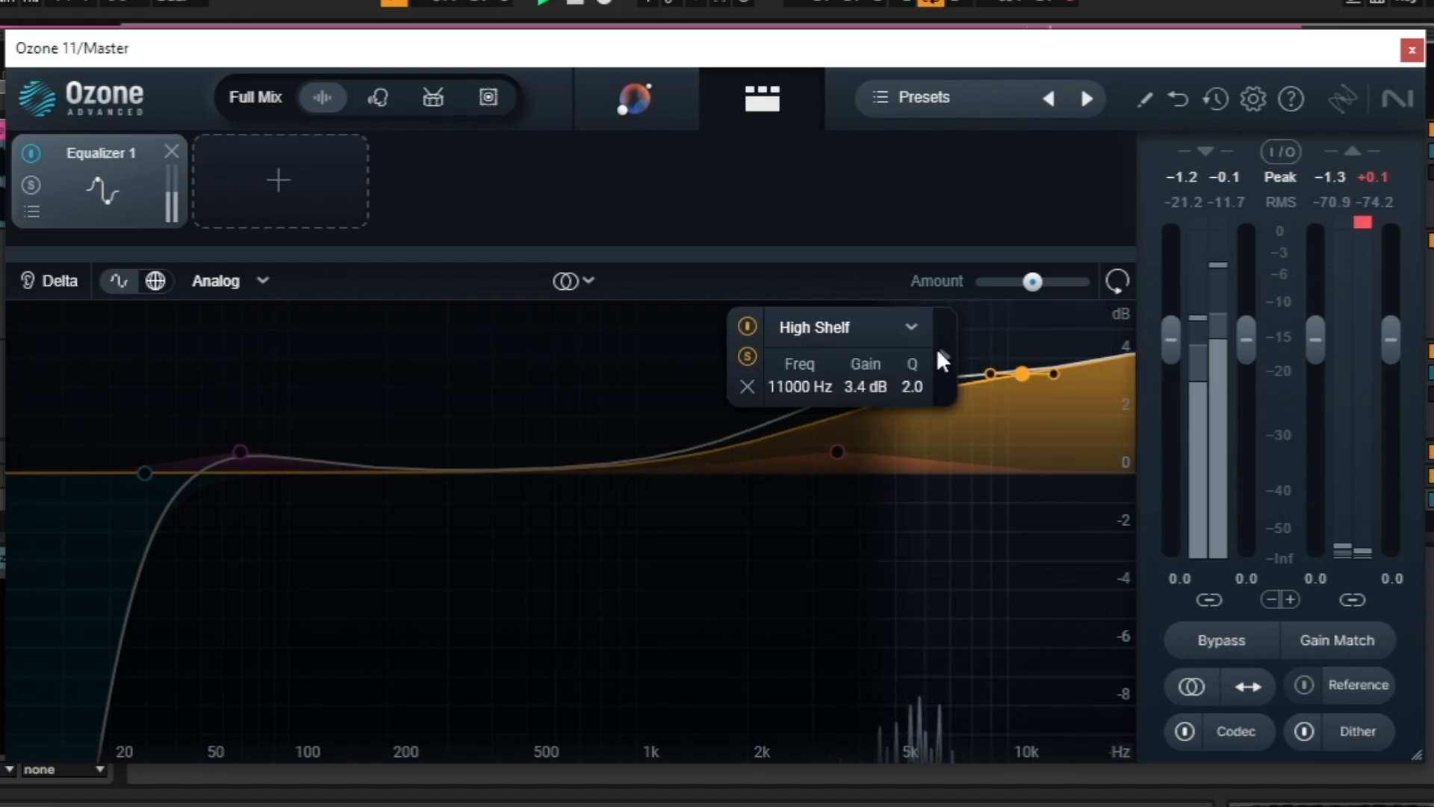
pyautogui.click(746, 358)
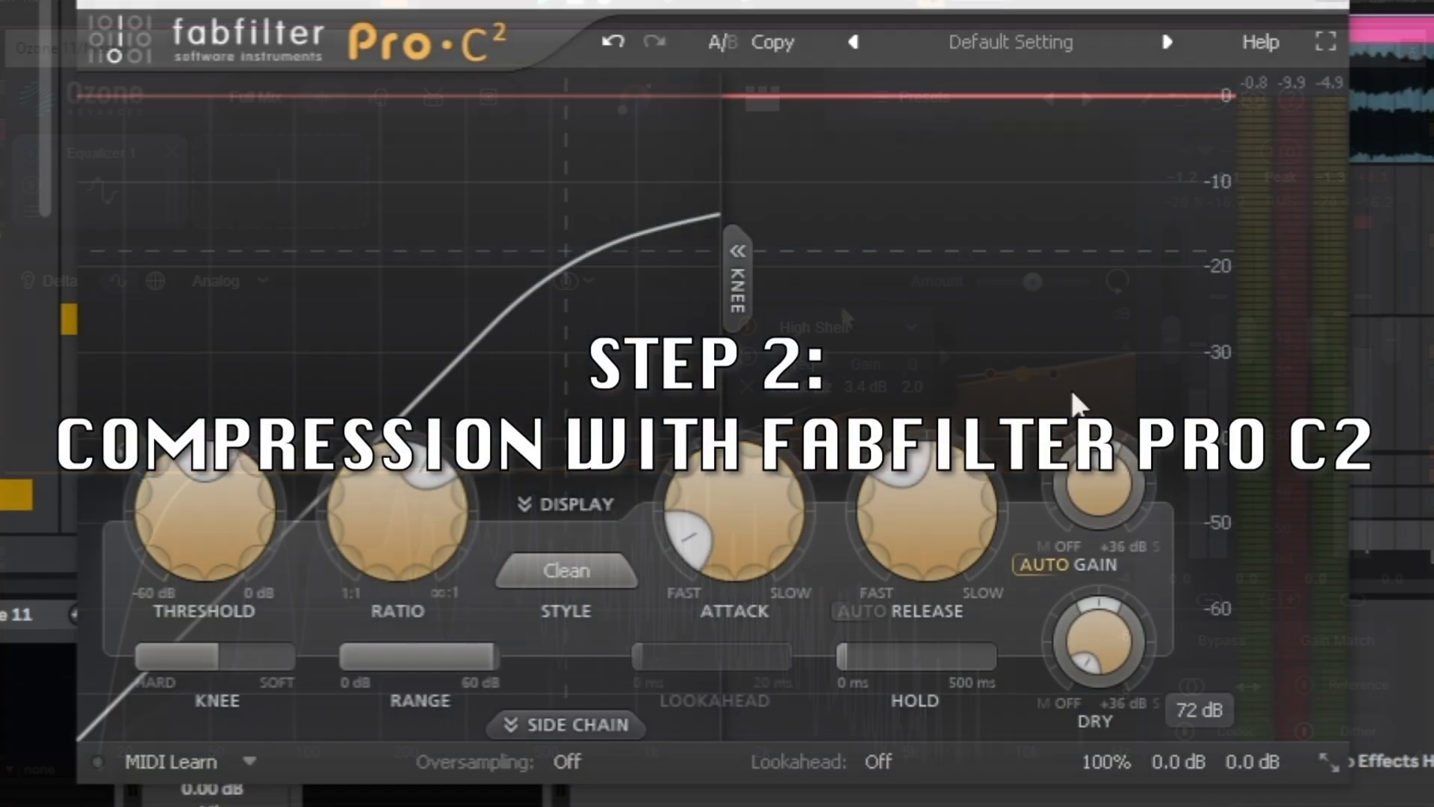
# - Start playback, lower the Pro-C 2 compressor's ratio and adjust its attack and threshold by ear
pyautogui.press('space')
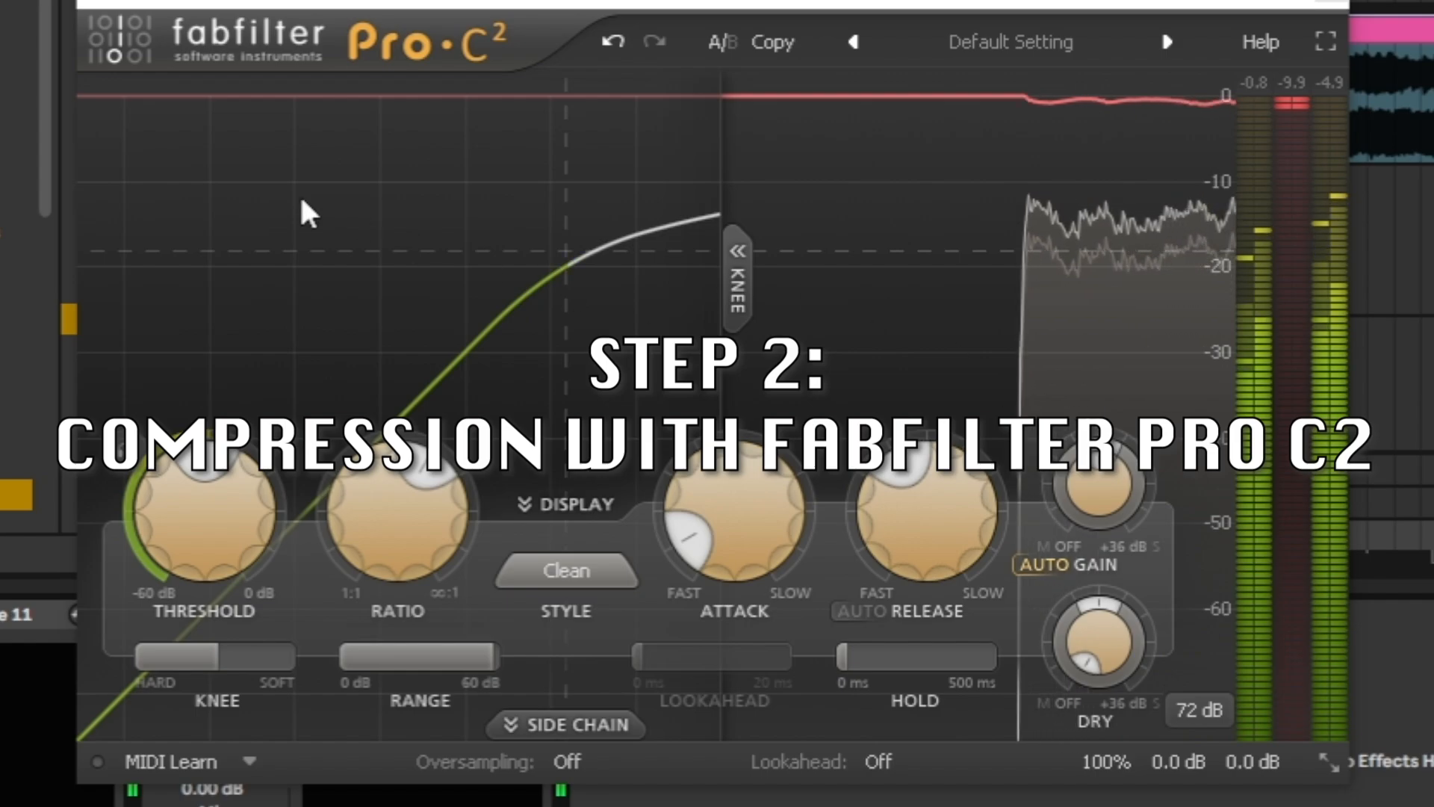
pyautogui.moveTo(413, 467); pyautogui.dragTo(378, 473)
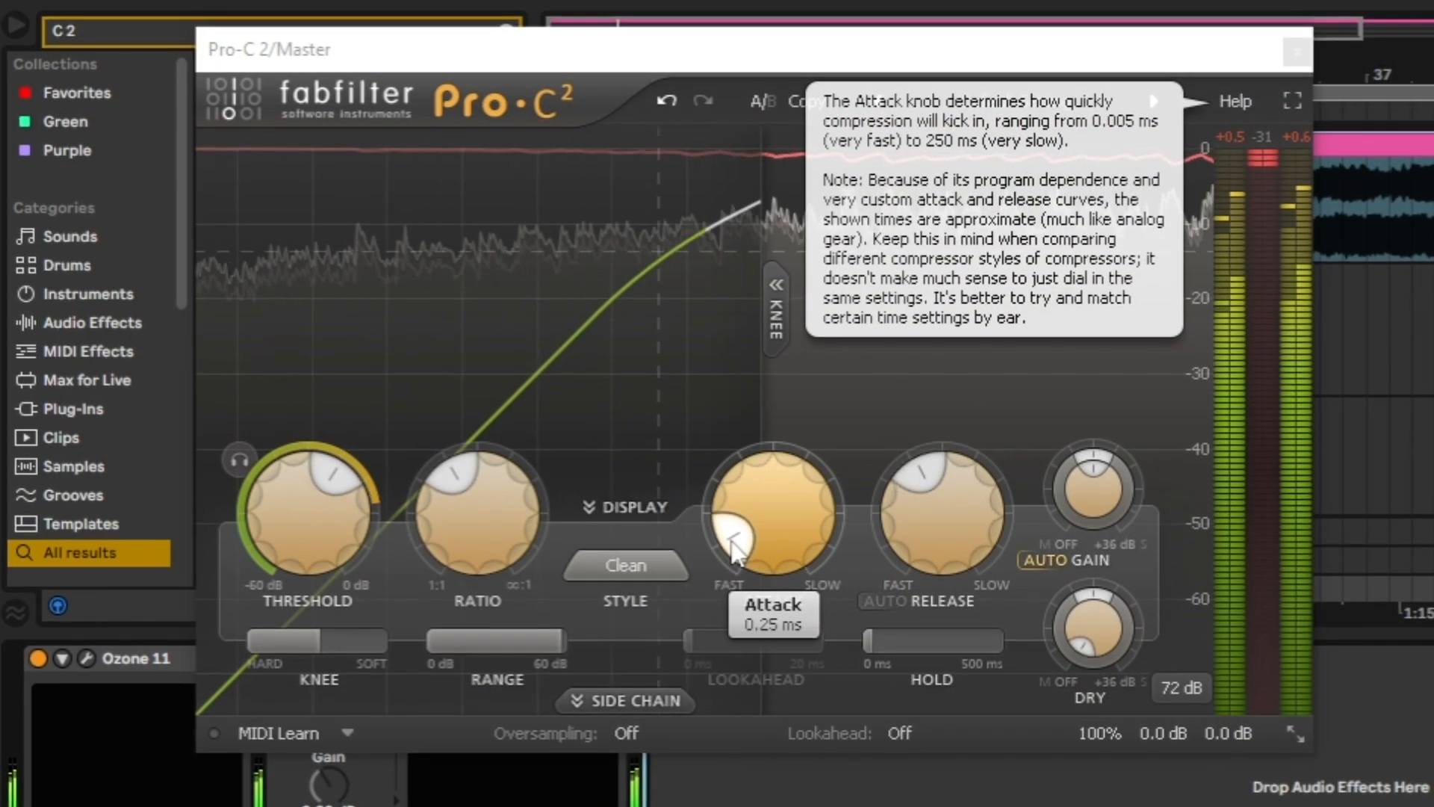
pyautogui.moveTo(686, 553); pyautogui.dragTo(687, 543)
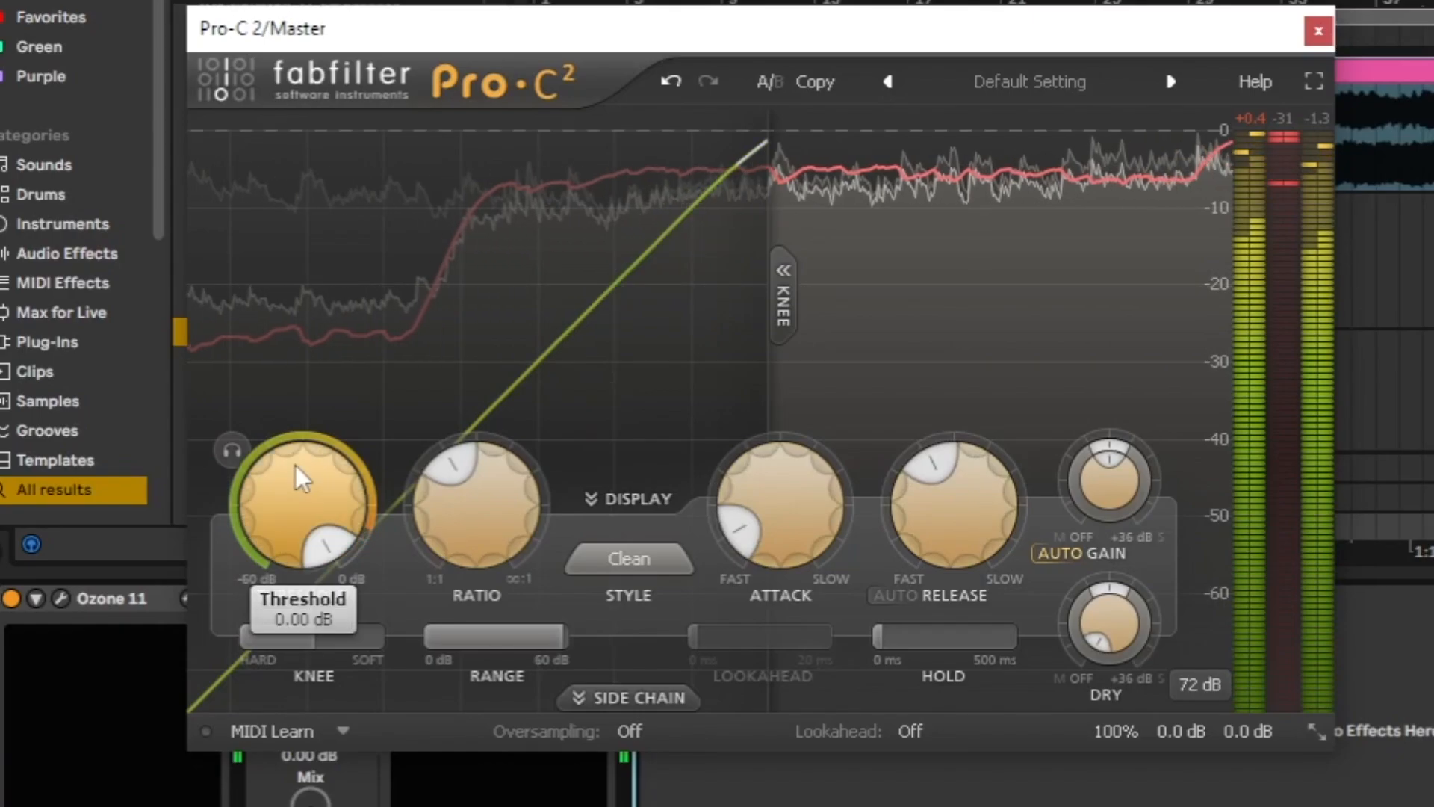
pyautogui.moveTo(298, 472); pyautogui.dragTo(234, 303)
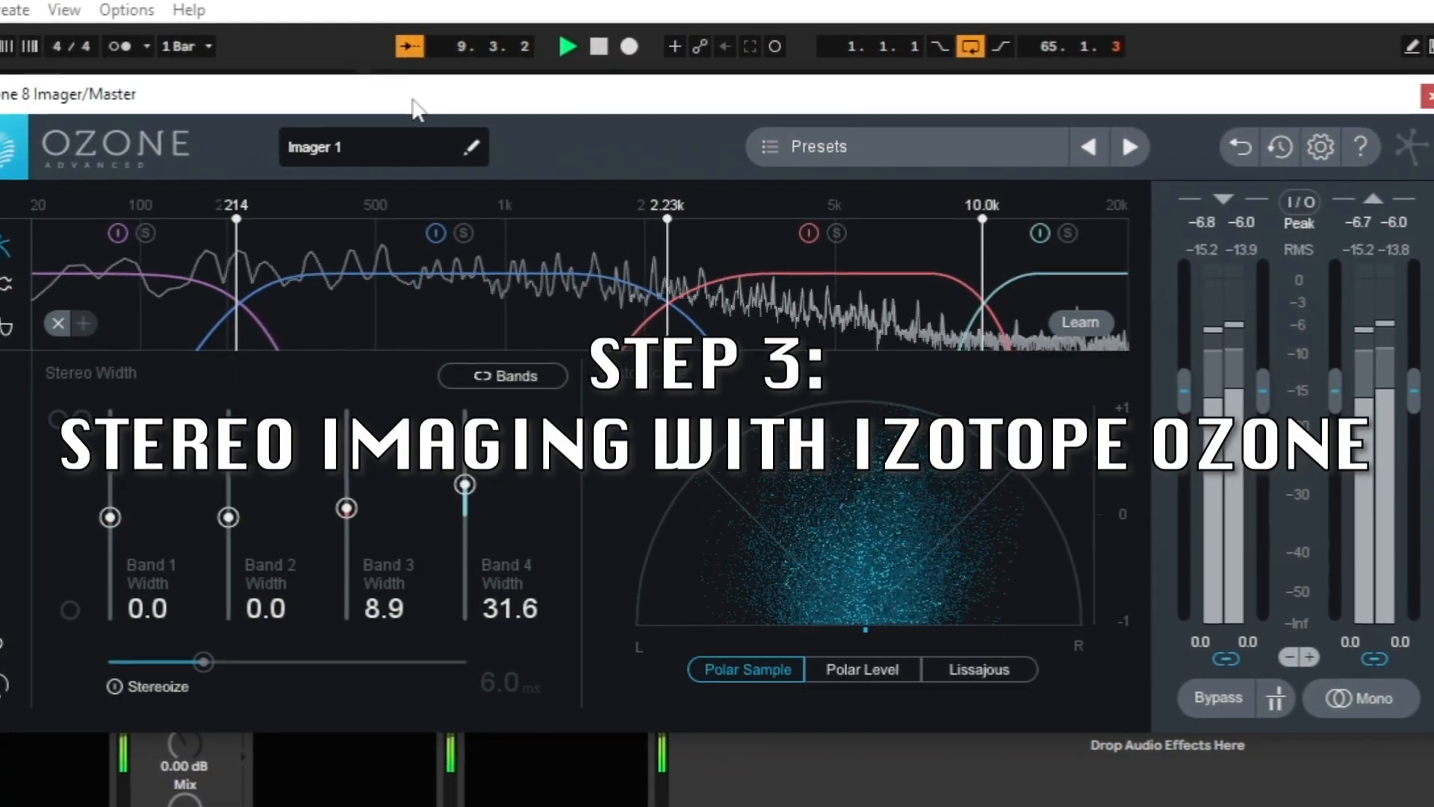
# - Reset the Band 3 and Band 4 stereo widths to 0.0 in the Imager and have it learn the crossover points
pyautogui.moveTo(413, 100); pyautogui.dragTo(440, 167)
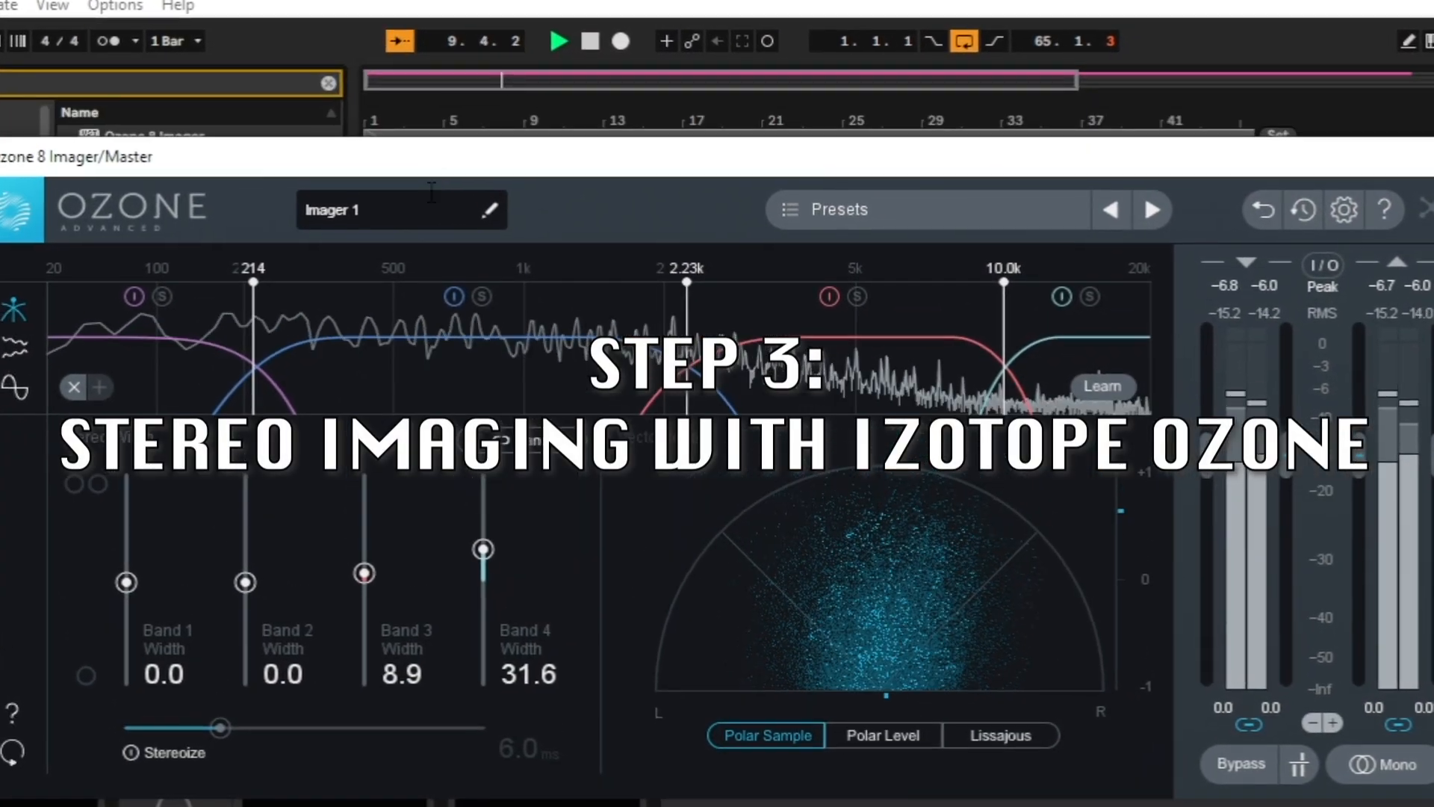
pyautogui.doubleClick(487, 551)
pyautogui.doubleClick(346, 562)
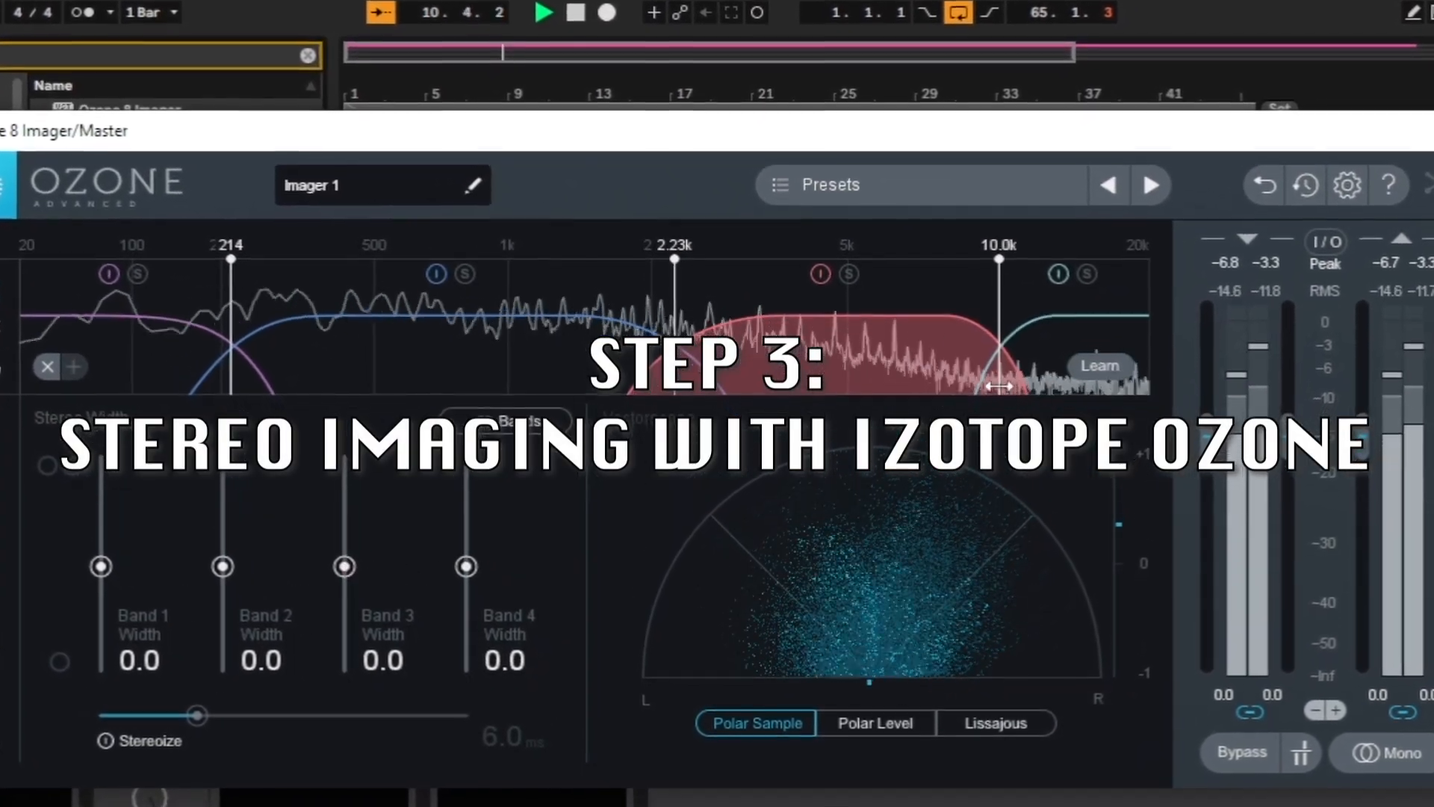
pyautogui.click(1098, 371)
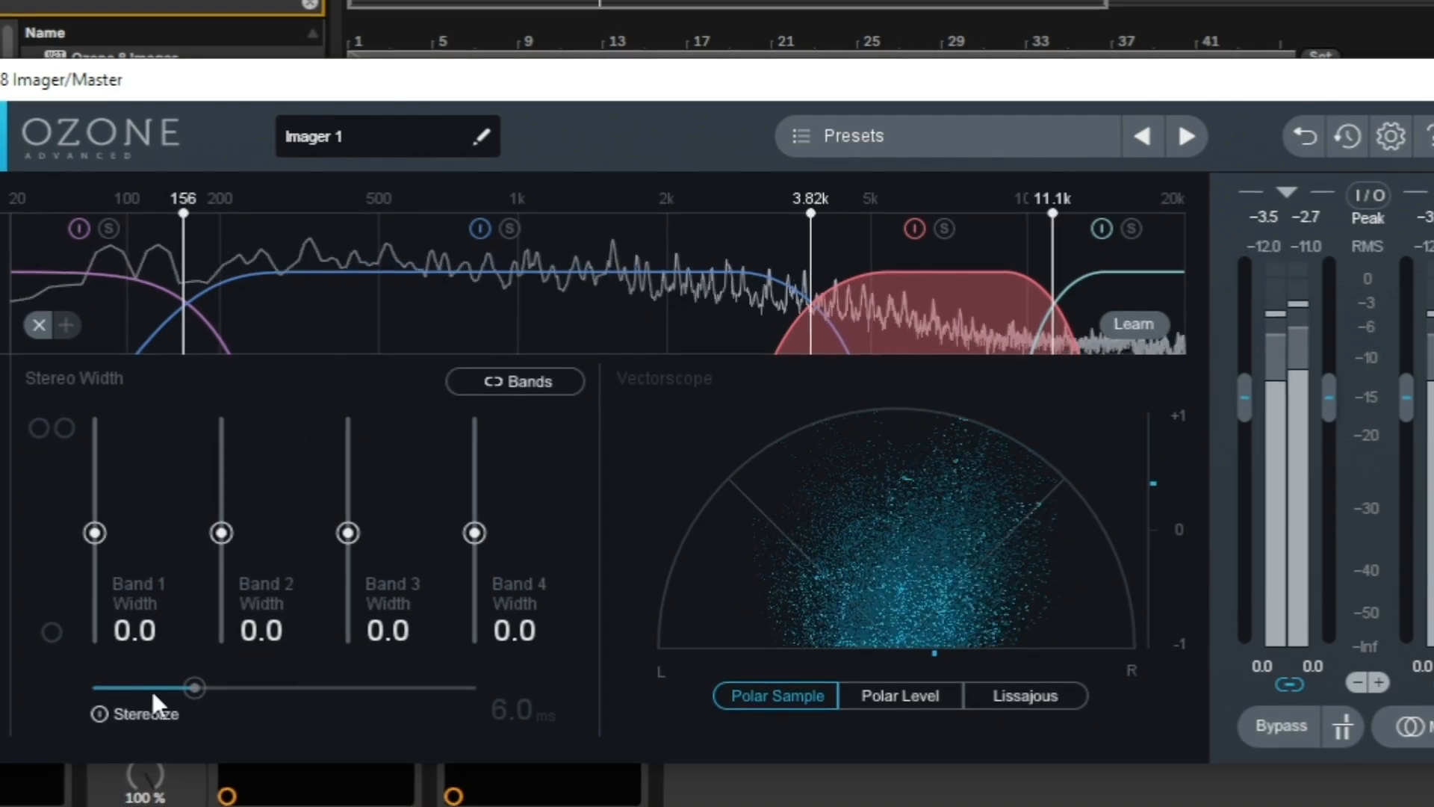
# - Solo Band 3 in the Imager, widen it to 49.4 and raise the Stereoize delay
pyautogui.click(945, 228)
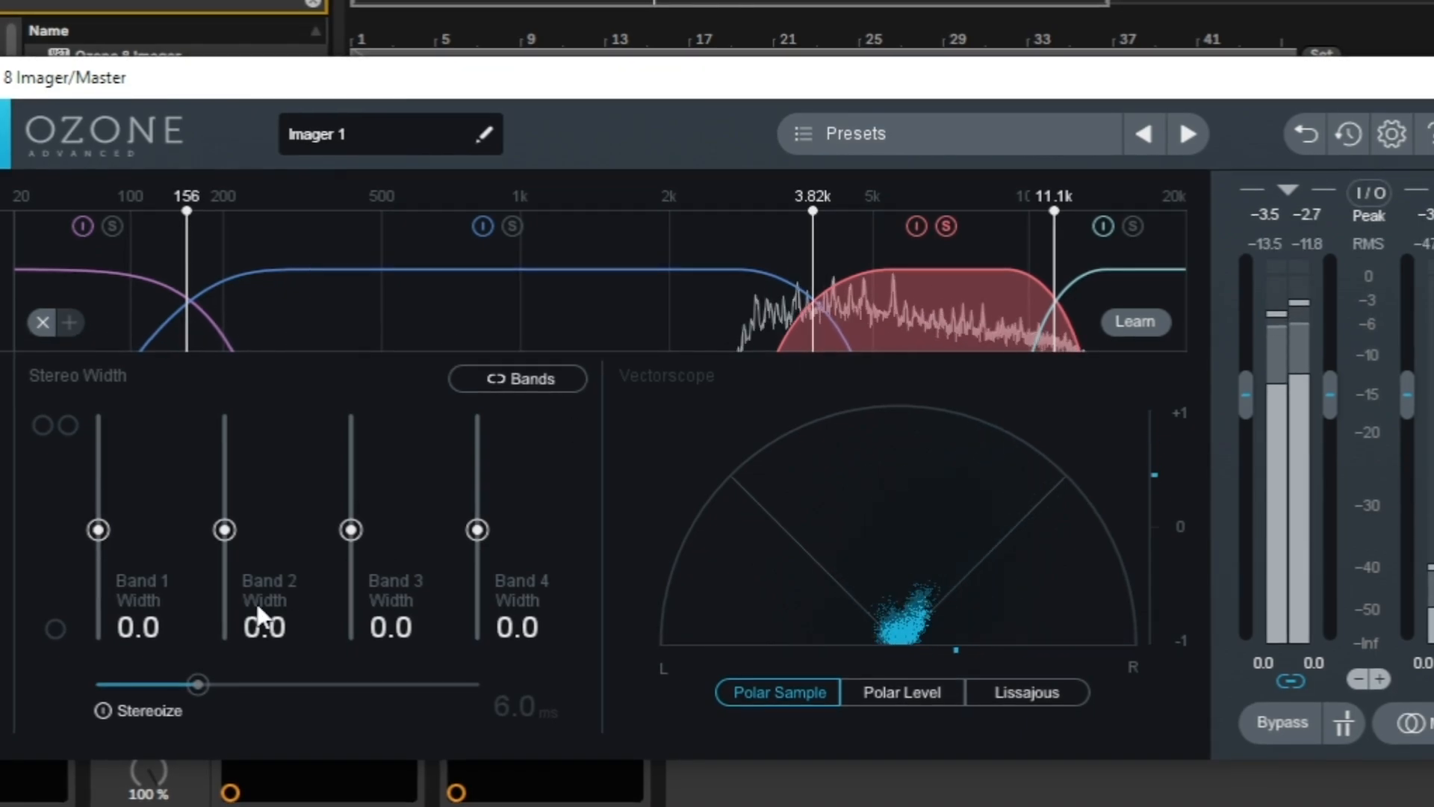
pyautogui.moveTo(362, 532); pyautogui.dragTo(364, 465)
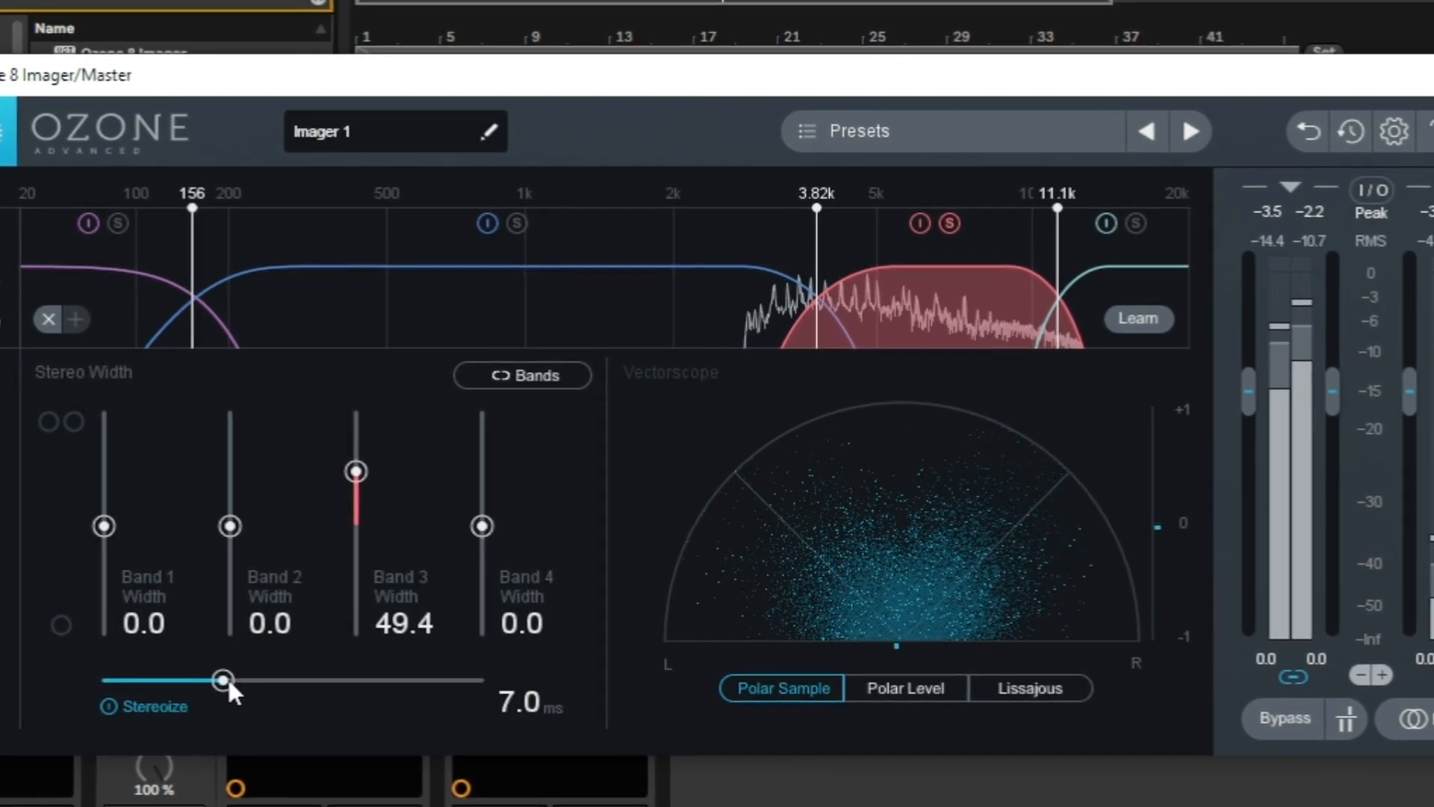
pyautogui.moveTo(224, 680); pyautogui.dragTo(250, 671)
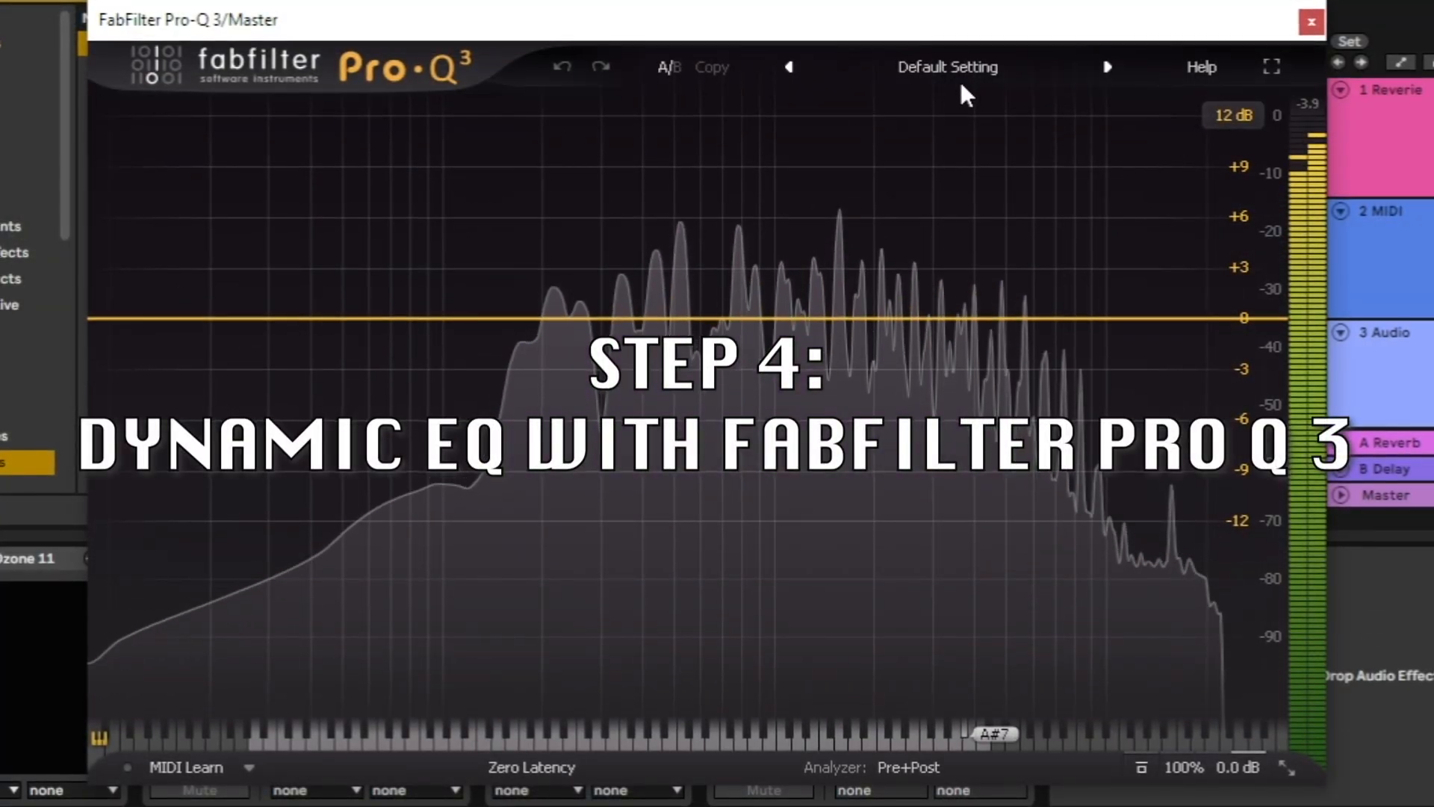
# - Pull the resonant peak near F4 down by about 1.5 dB in Pro-Q 3 and make that band dynamic
pyautogui.click(964, 68)
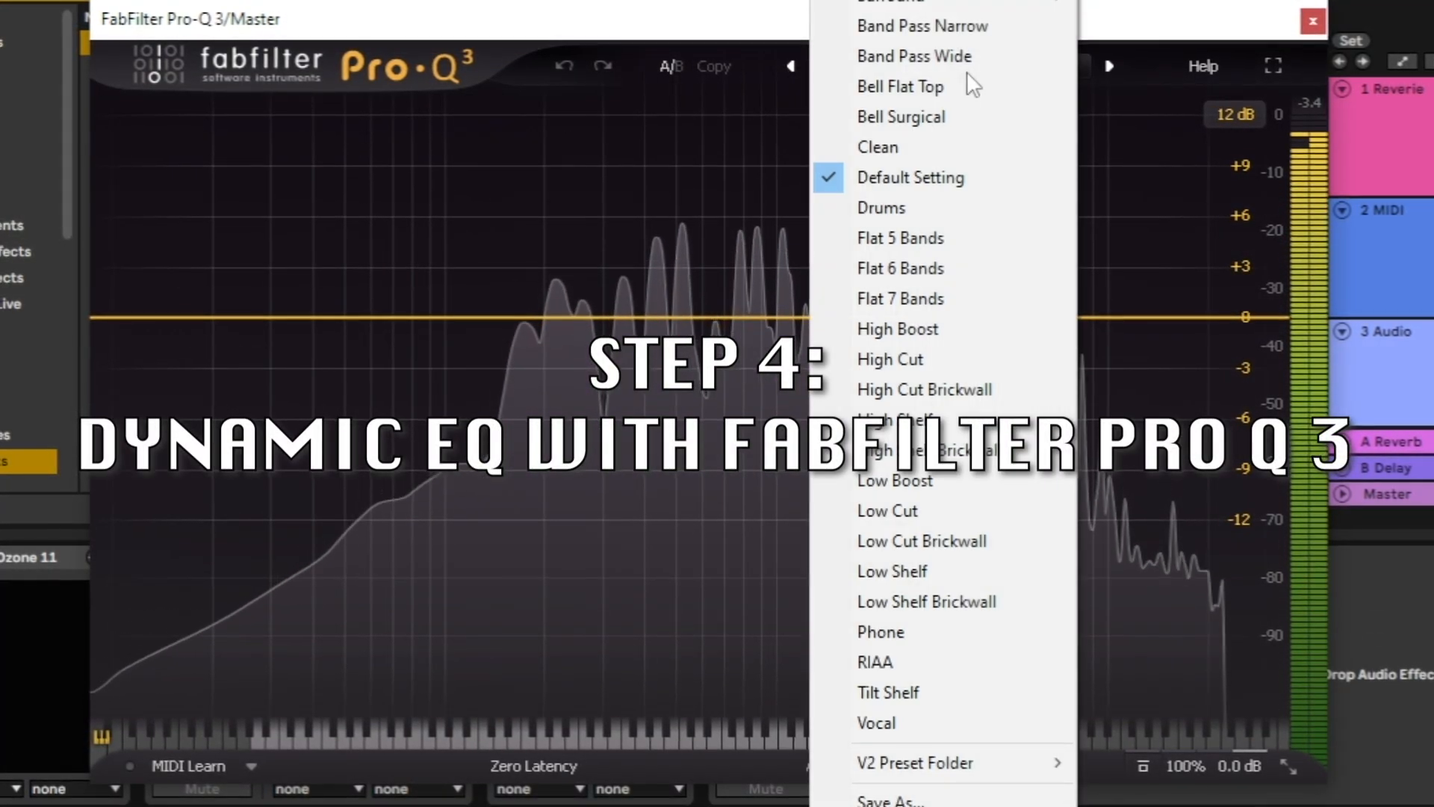
pyautogui.moveTo(934, 0)
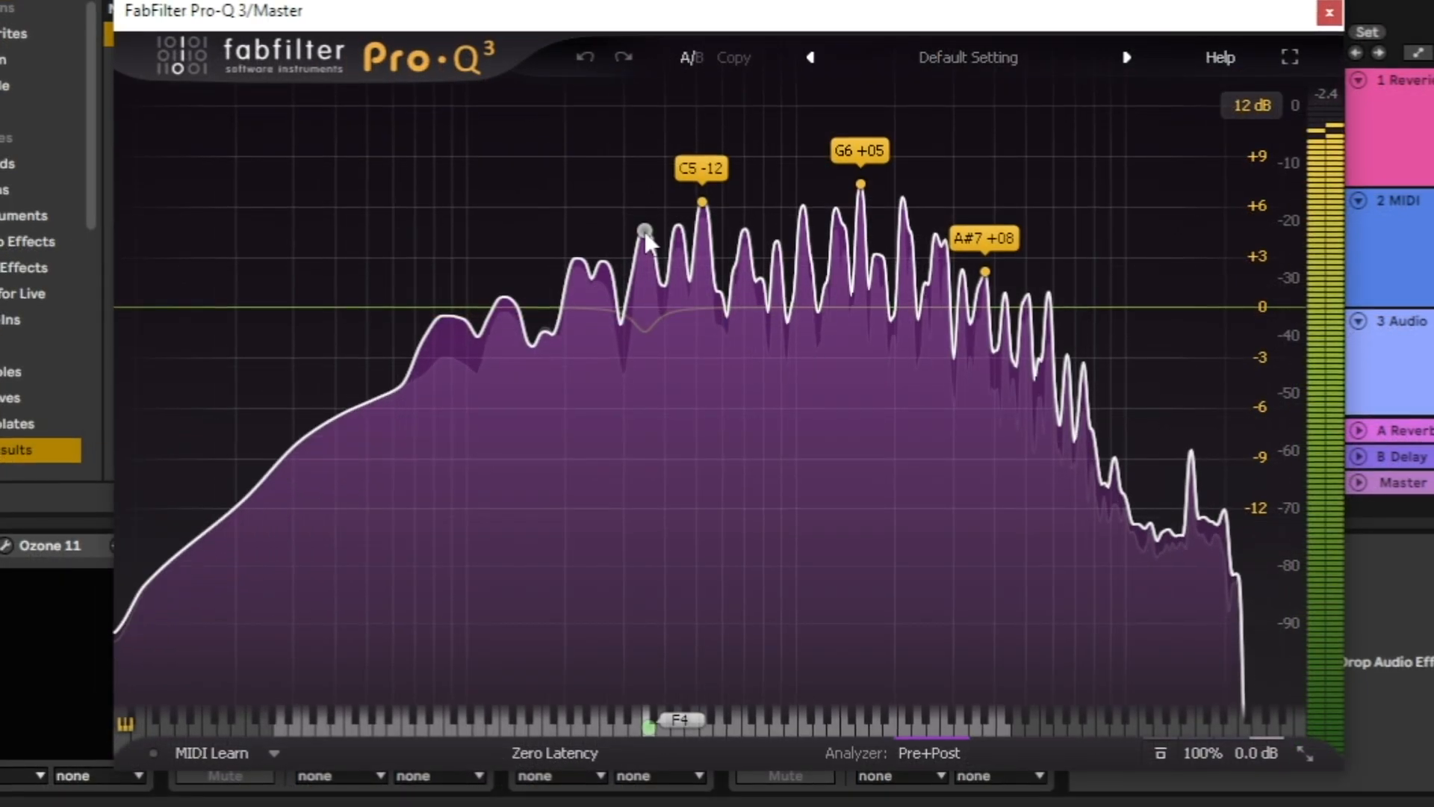
pyautogui.moveTo(646, 233); pyautogui.dragTo(645, 337)
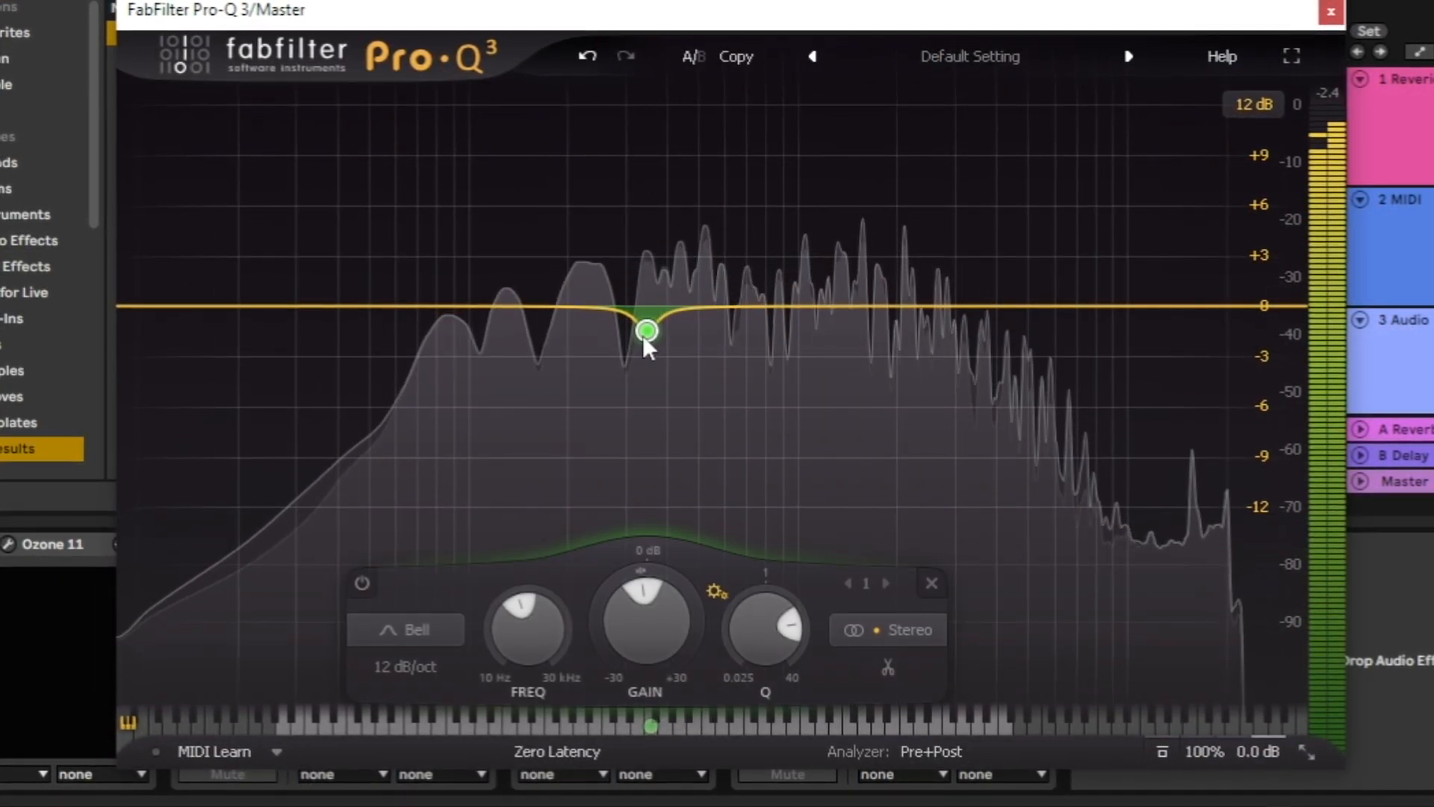
pyautogui.moveTo(657, 330)
pyautogui.click(684, 377)
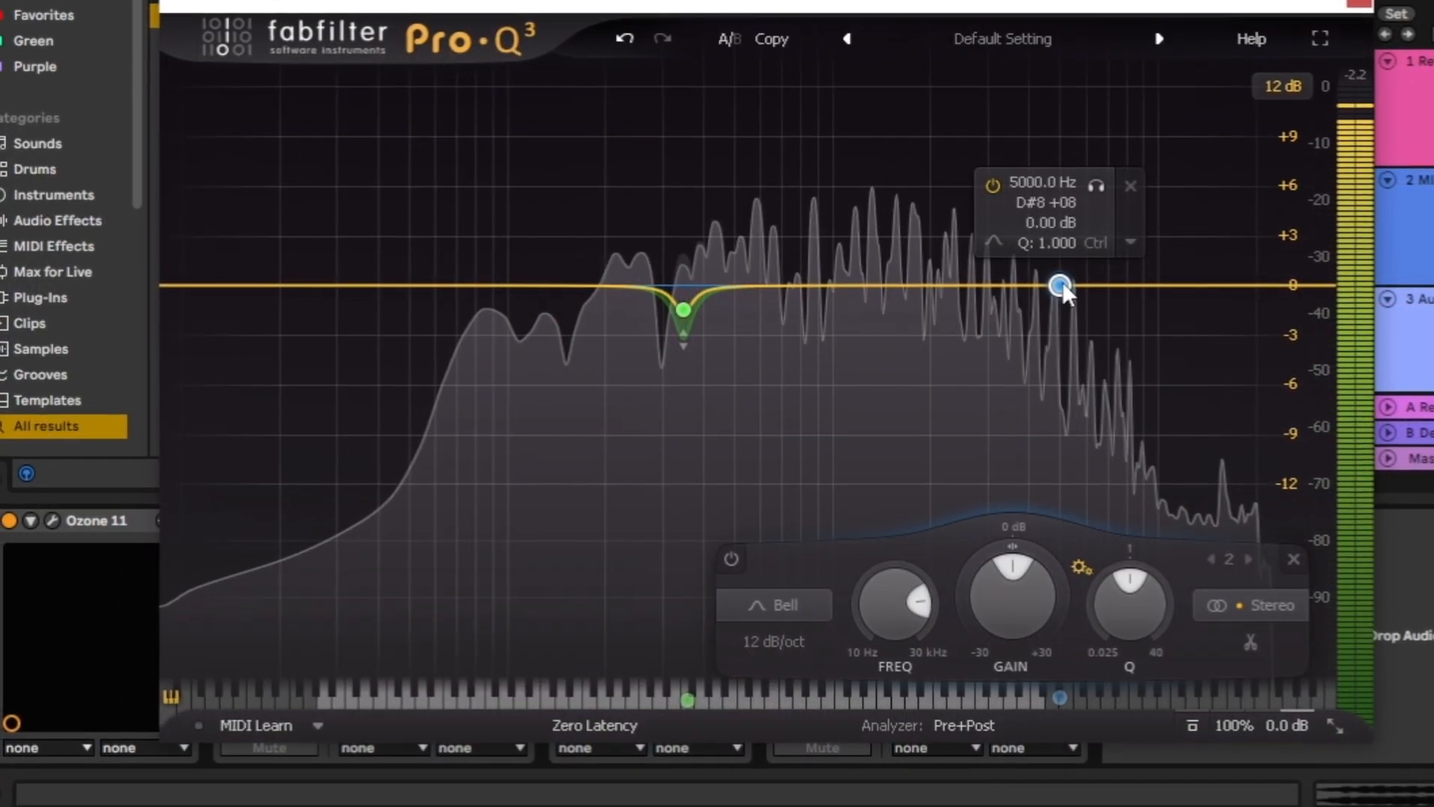
# - Boost the 5000 Hz bell band by 1.47 dB and set its stereo placement to Side
pyautogui.moveTo(1062, 285); pyautogui.dragTo(1066, 267)
pyautogui.click(1097, 166)
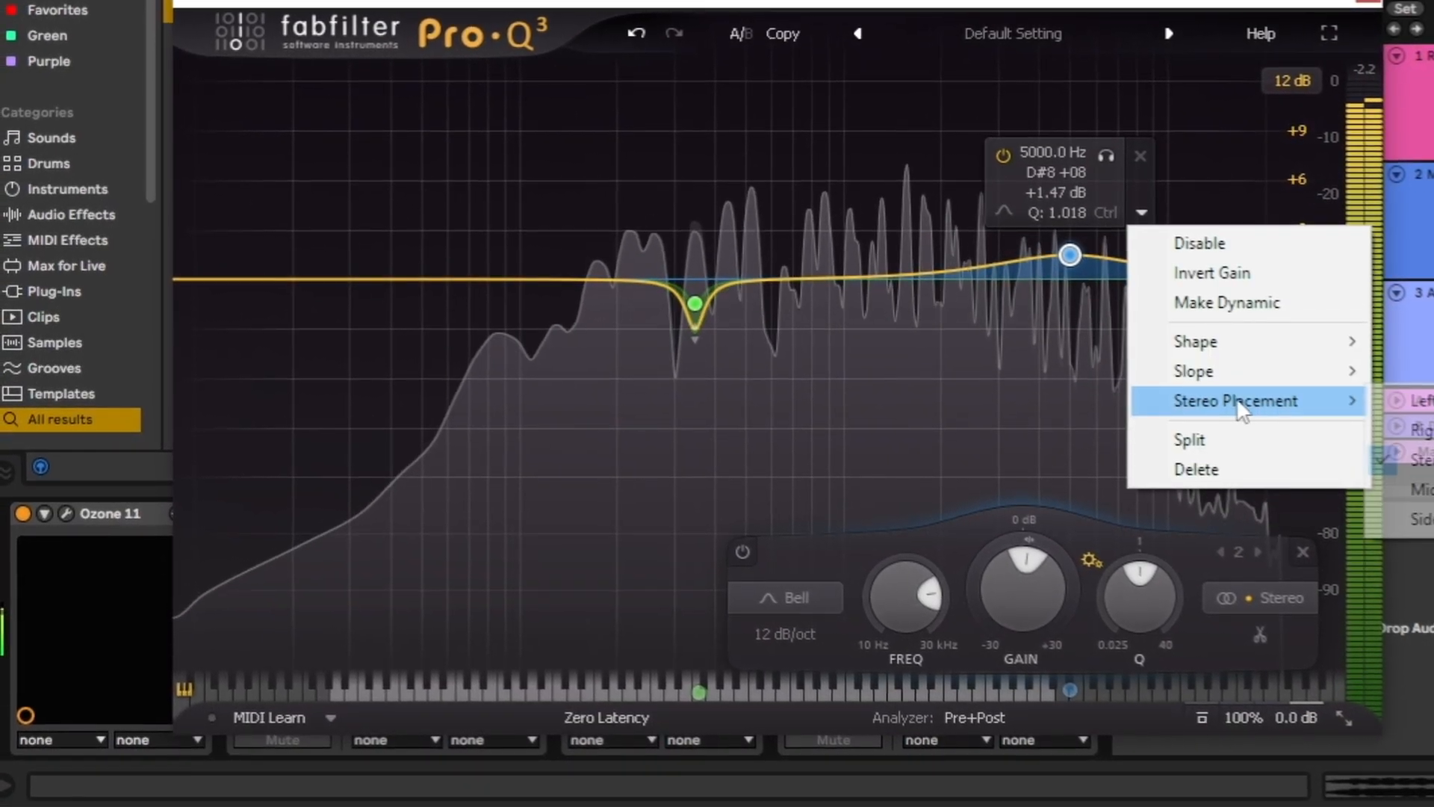
pyautogui.moveTo(1233, 402)
pyautogui.click(1392, 518)
# - Make the 5000 Hz side band dynamic and adjust its dynamic range
pyautogui.rightClick(1065, 257)
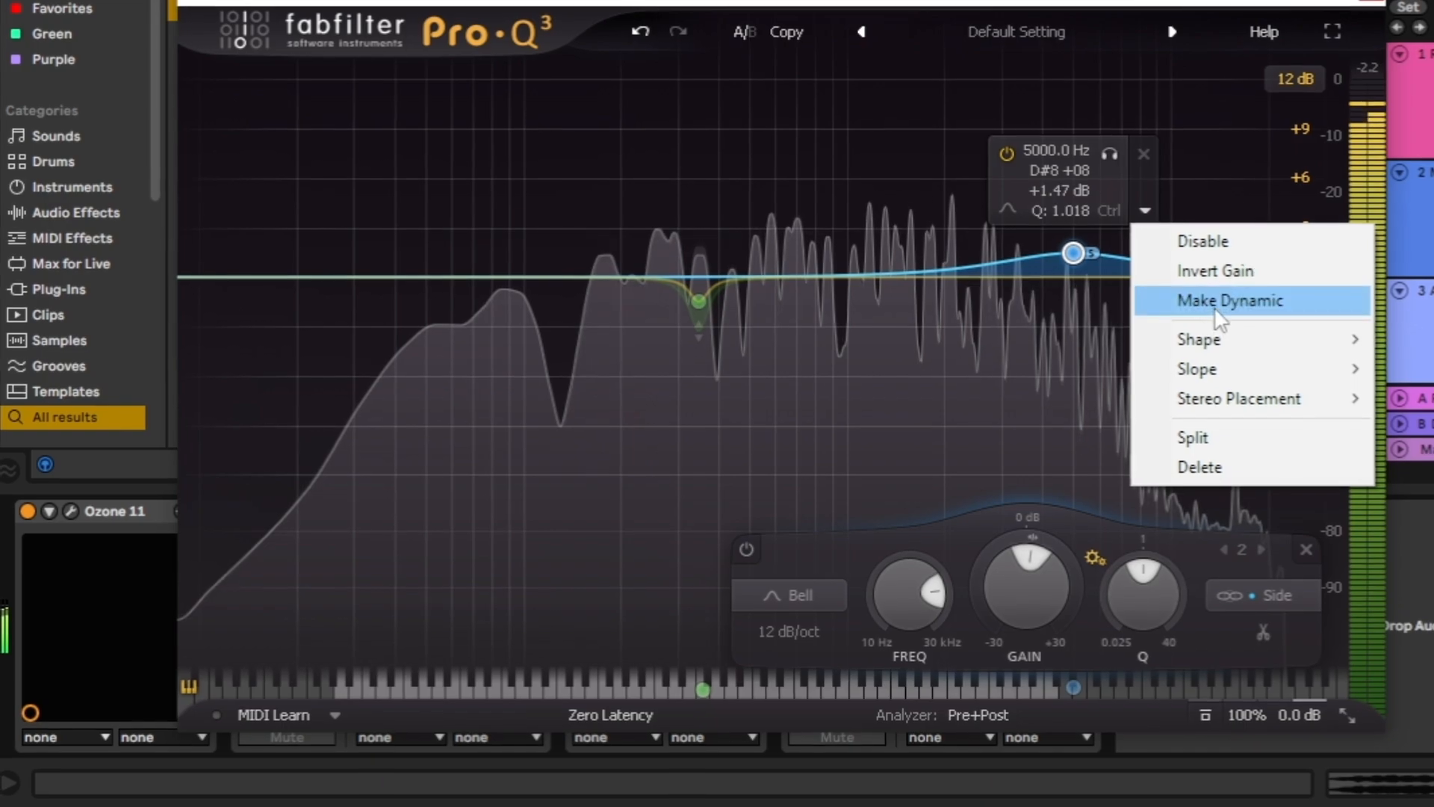
pyautogui.click(1216, 308)
pyautogui.click(1107, 126)
pyautogui.moveTo(1076, 212); pyautogui.dragTo(1077, 263)
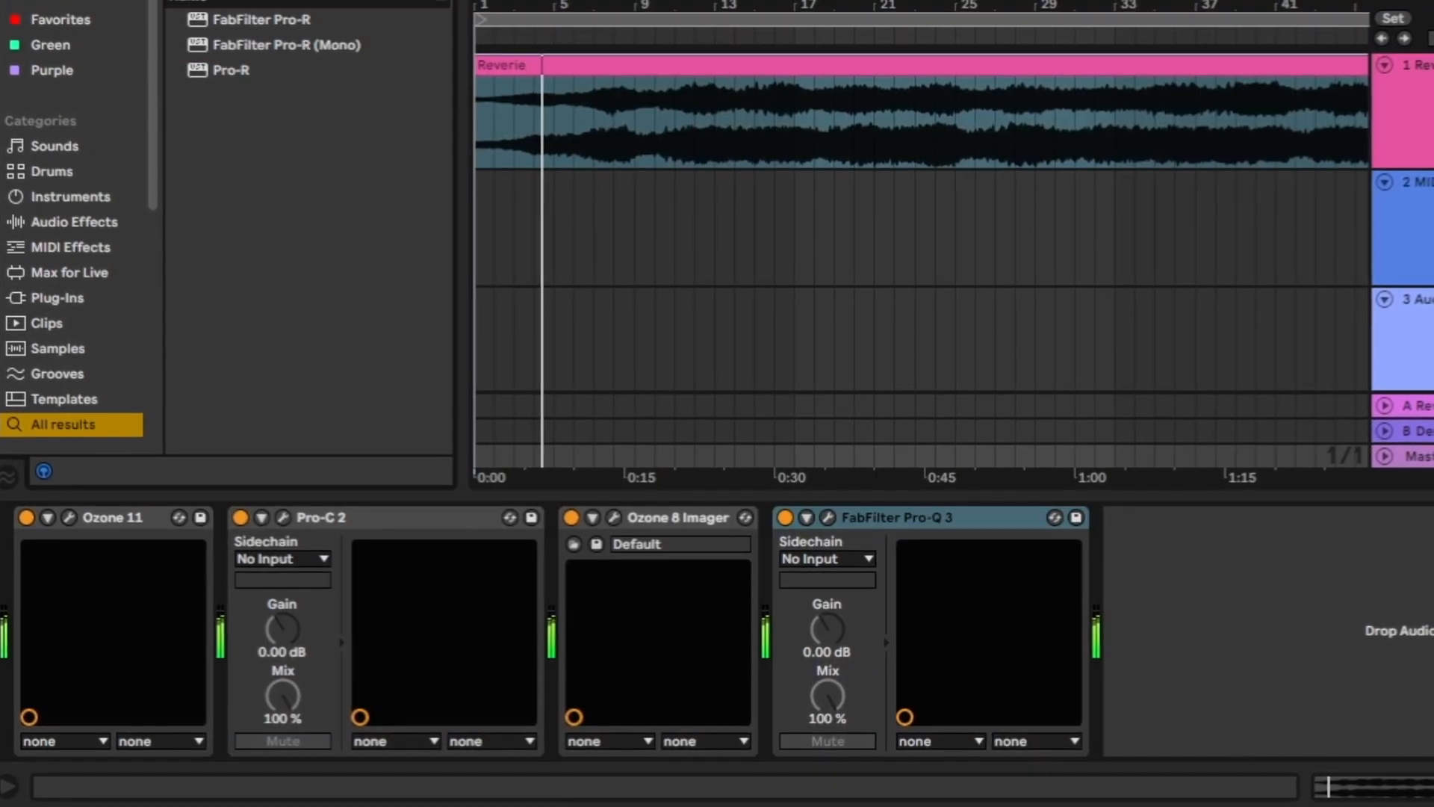
# - Insert the FabFilter Pro-R reverb between Ozone 8 Imager and FabFilter Pro-Q 3 in the master chain
pyautogui.moveTo(262, 20); pyautogui.dragTo(836, 554)
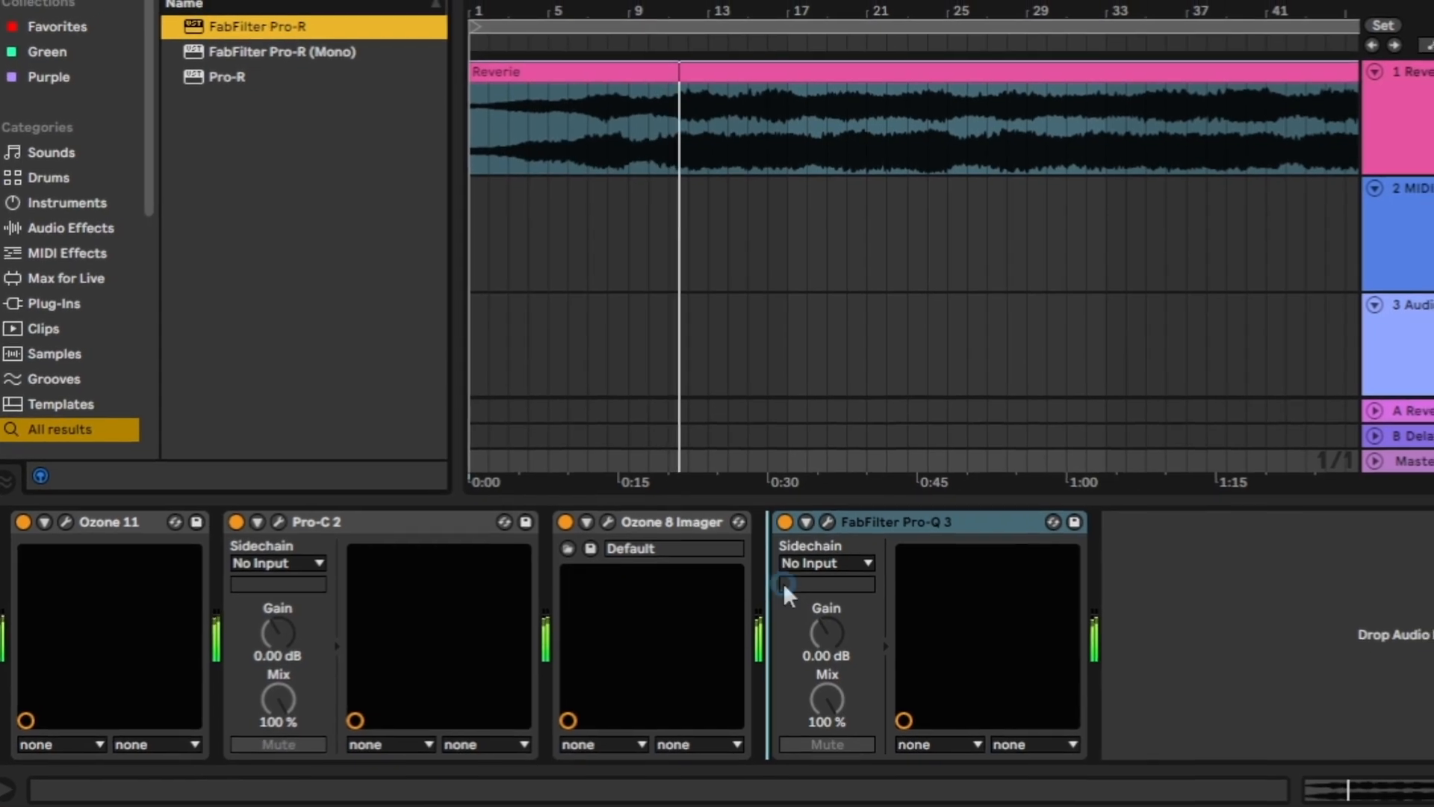
pyautogui.moveTo(783, 583); pyautogui.dragTo(783, 582)
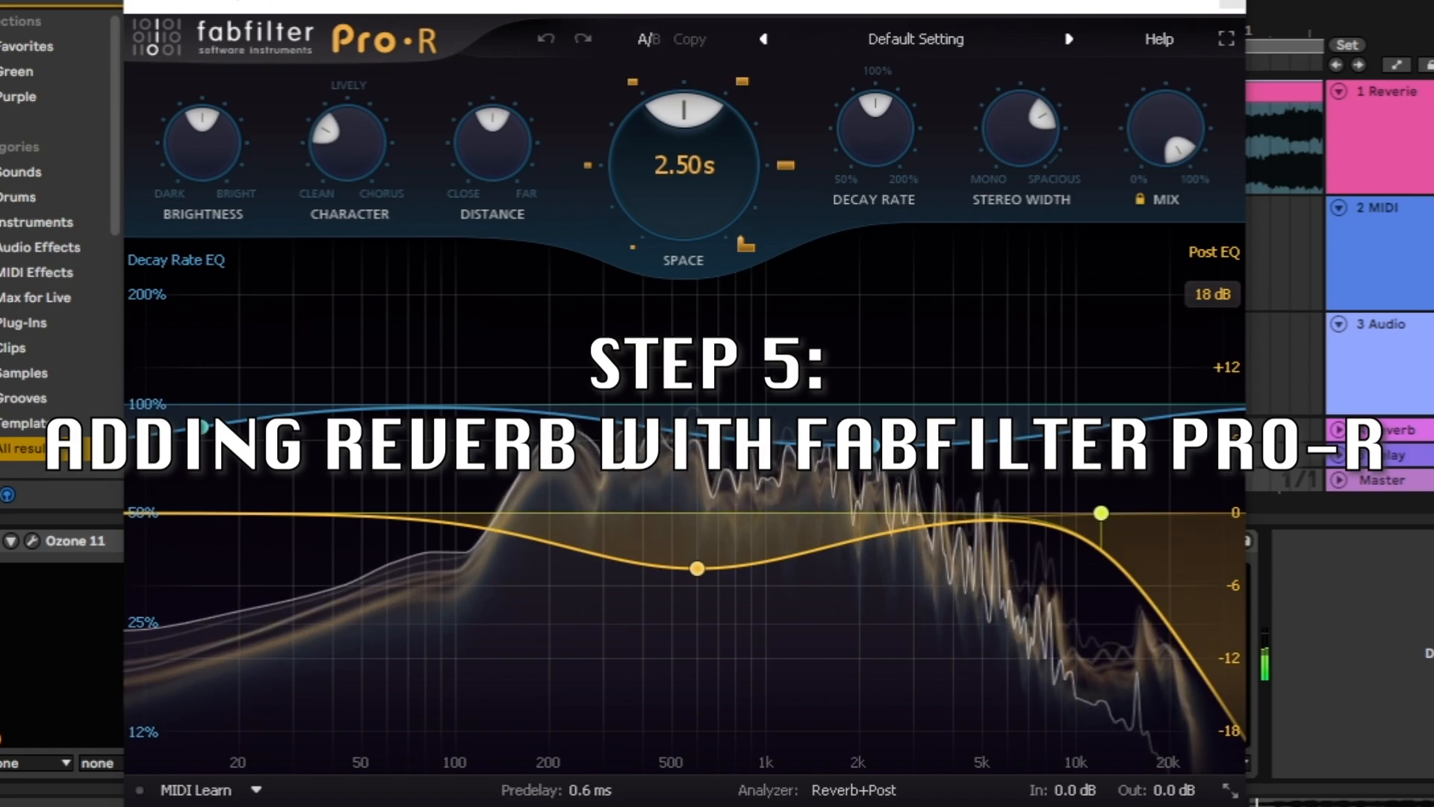
# - Set the Pro-R reverb's Space to 2.00 s and bring its Mix down to 0%
pyautogui.moveTo(675, 106)
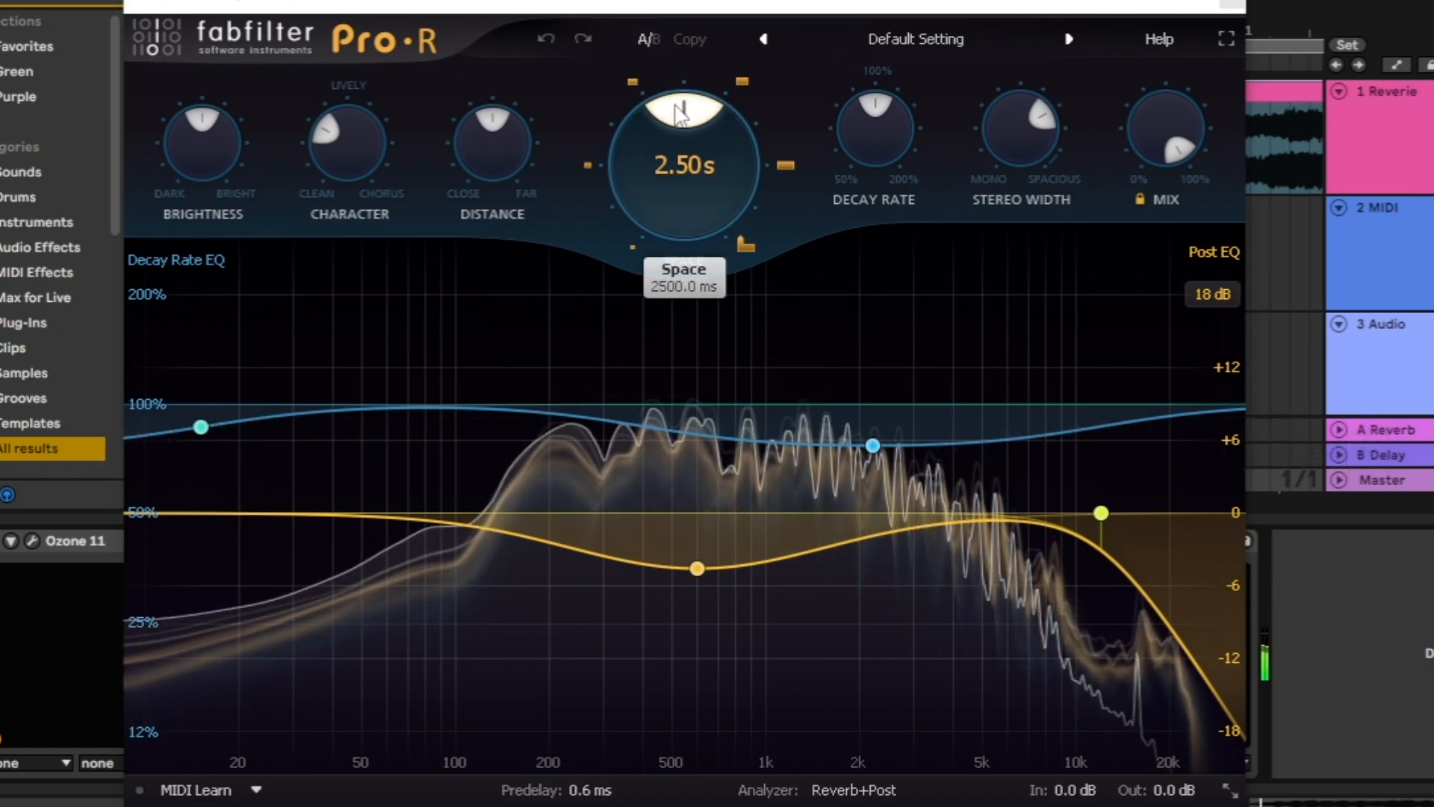
pyautogui.moveTo(680, 112); pyautogui.dragTo(674, 142)
pyautogui.moveTo(1182, 153)
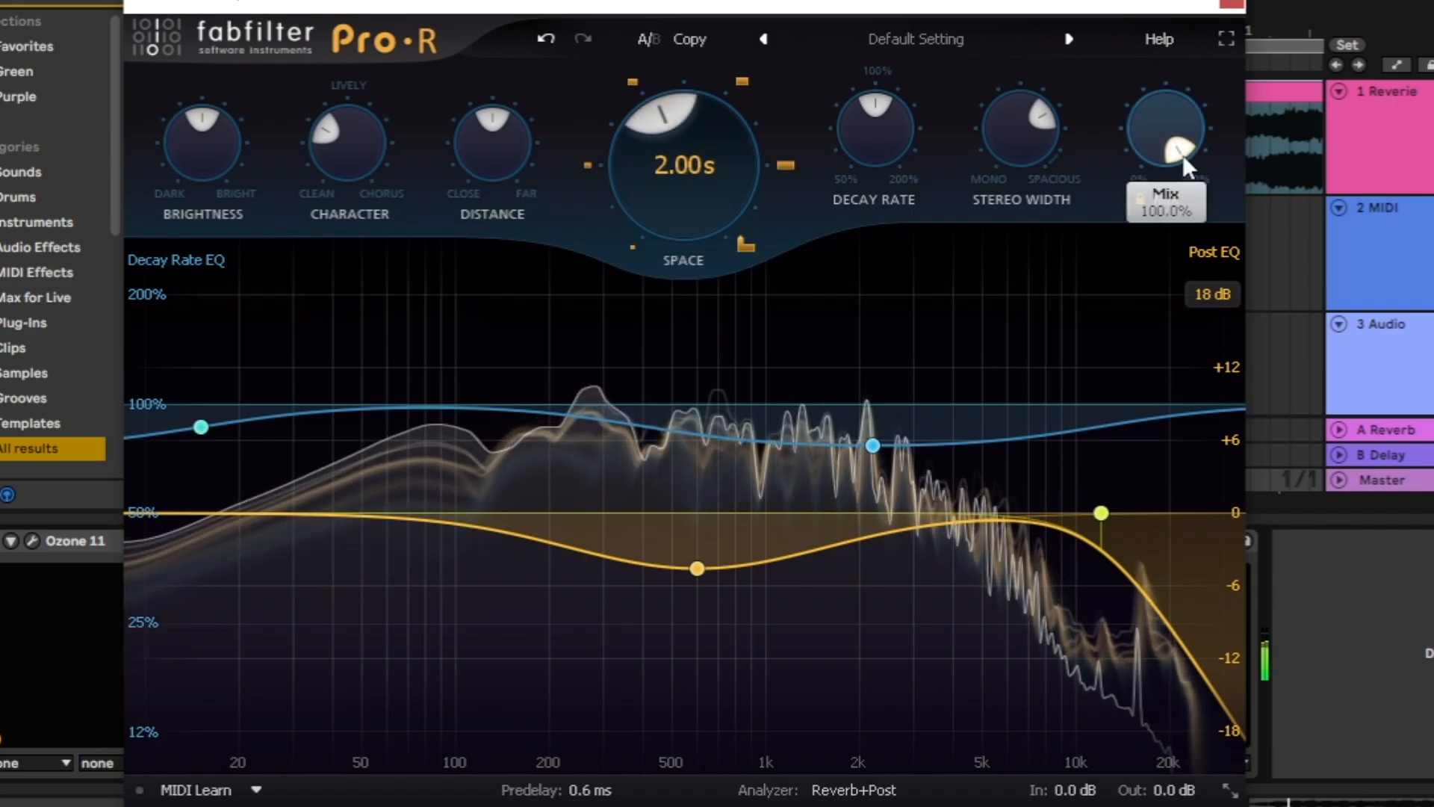
pyautogui.moveTo(1182, 154); pyautogui.dragTo(1088, 305)
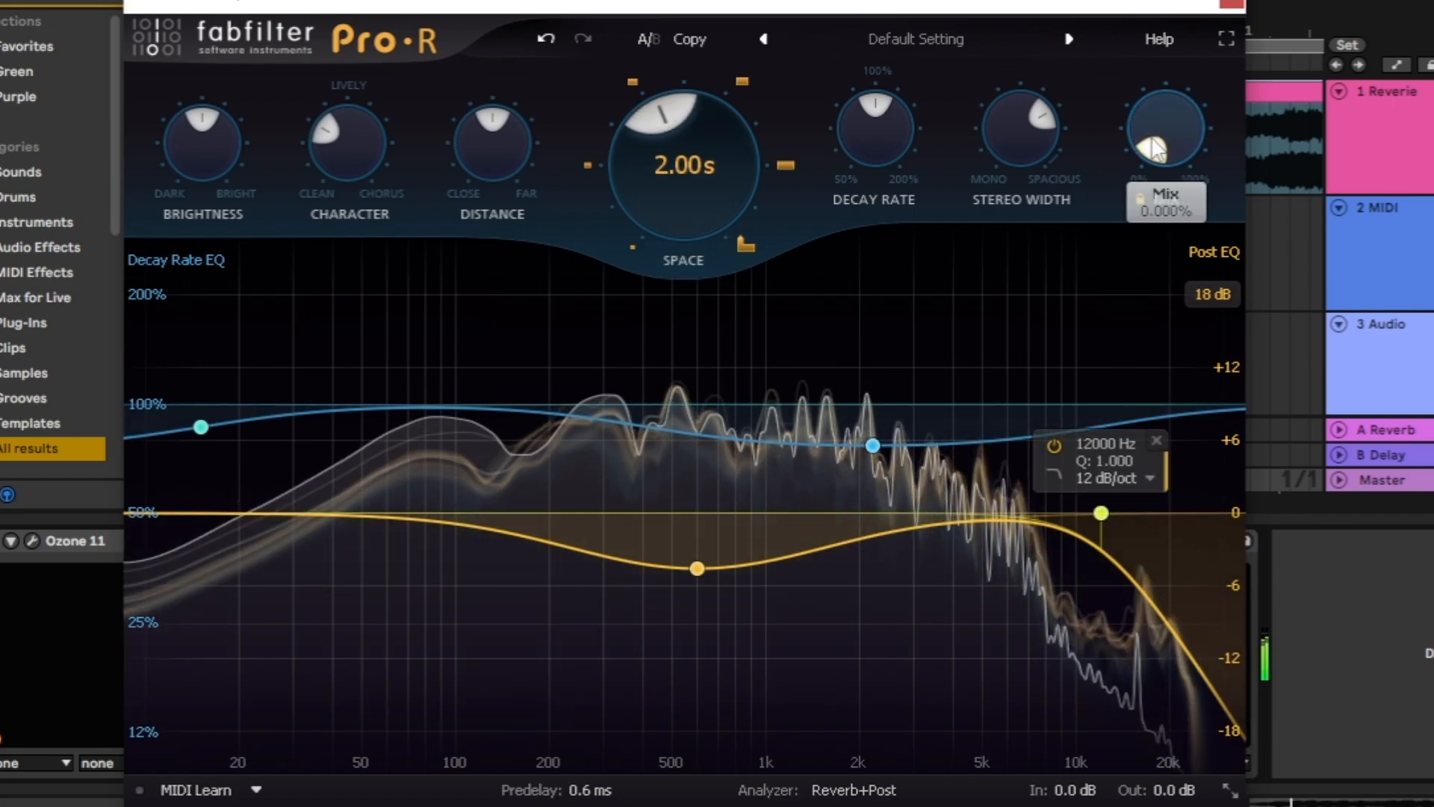
# - Adjust the Pro-R reverb's Mix amount slightly and save the Live set
pyautogui.moveTo(1155, 149); pyautogui.dragTo(1156, 153)
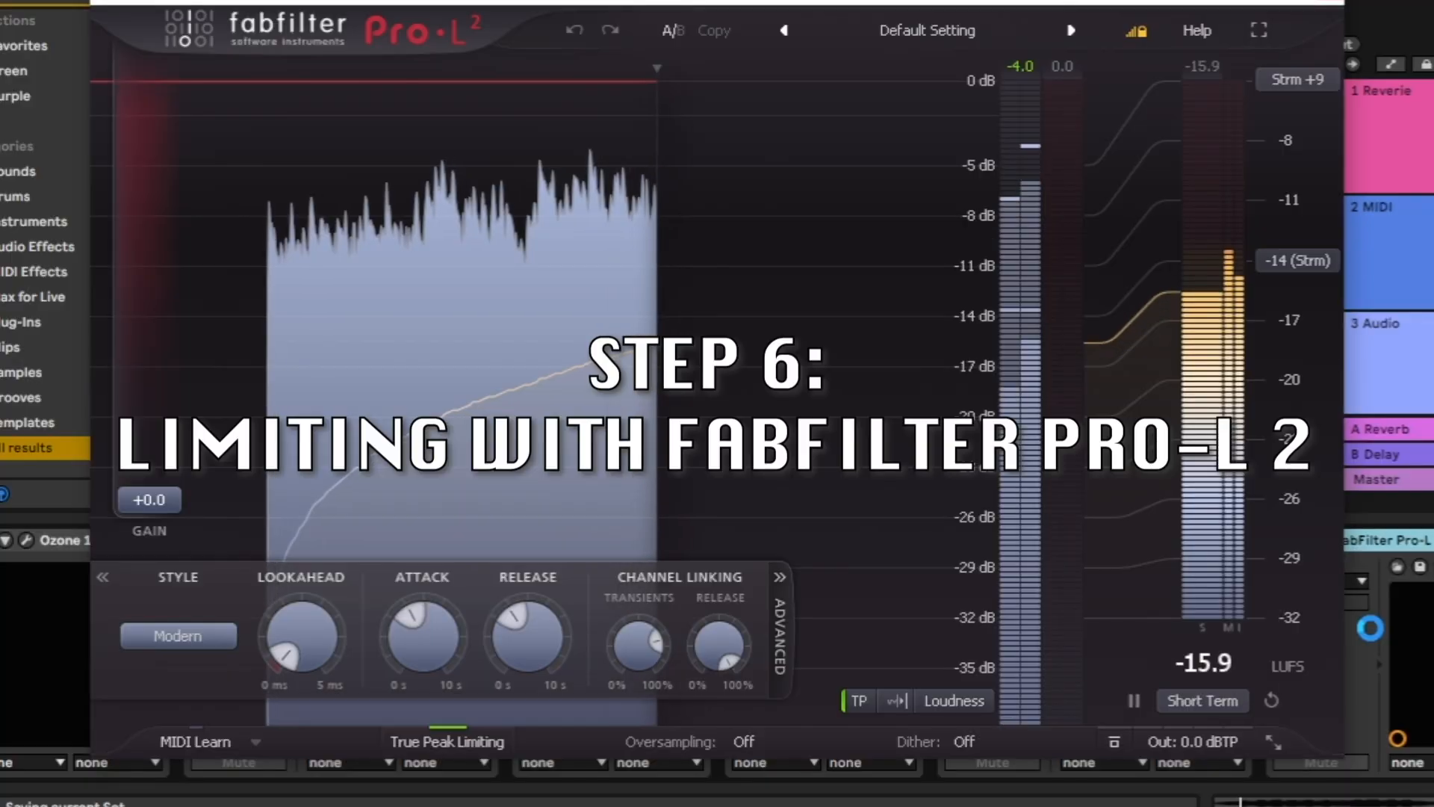
pyautogui.hotkey('ctrl', 's')
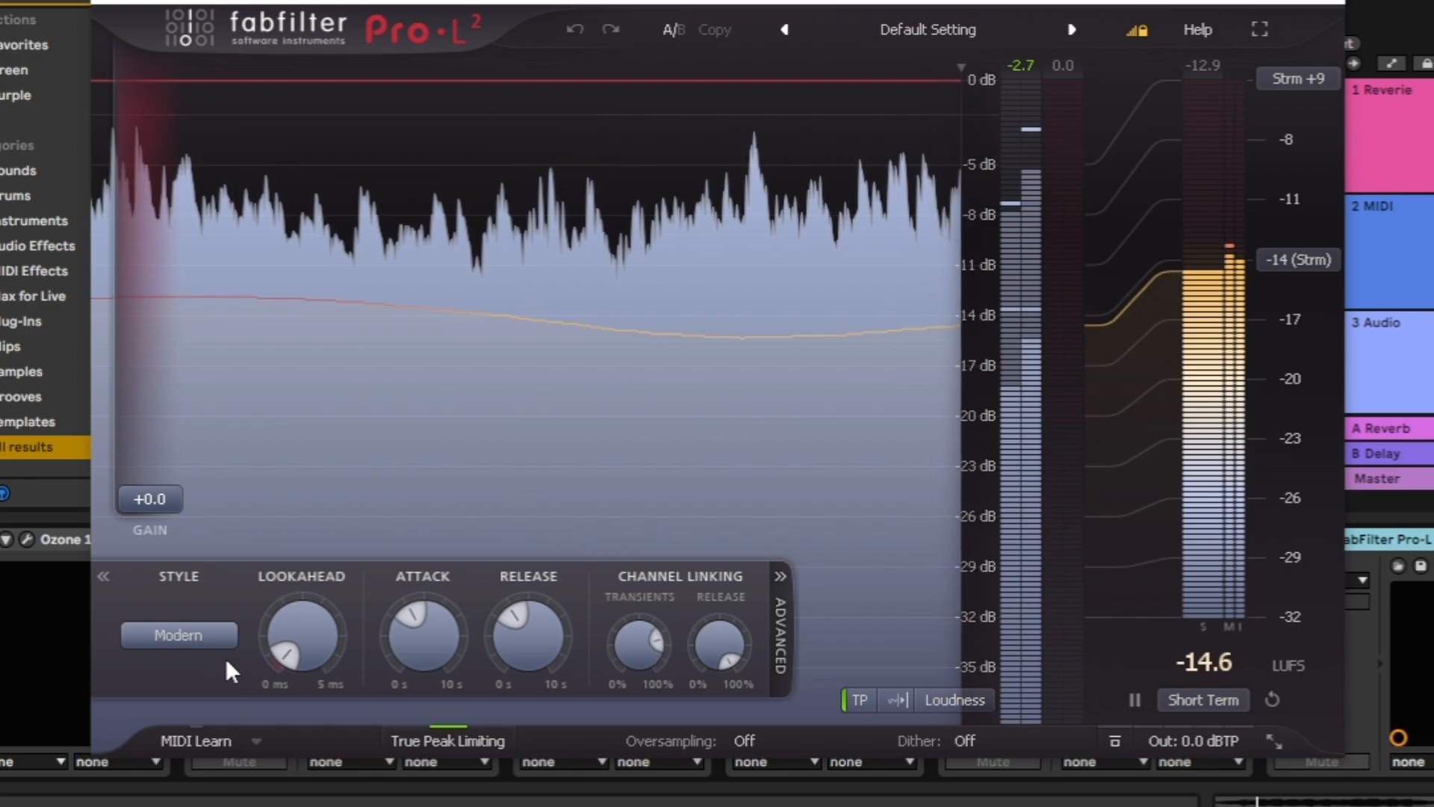
# - Set the Pro-L 2 limiter's style to Transparent
pyautogui.click(221, 641)
pyautogui.click(214, 420)
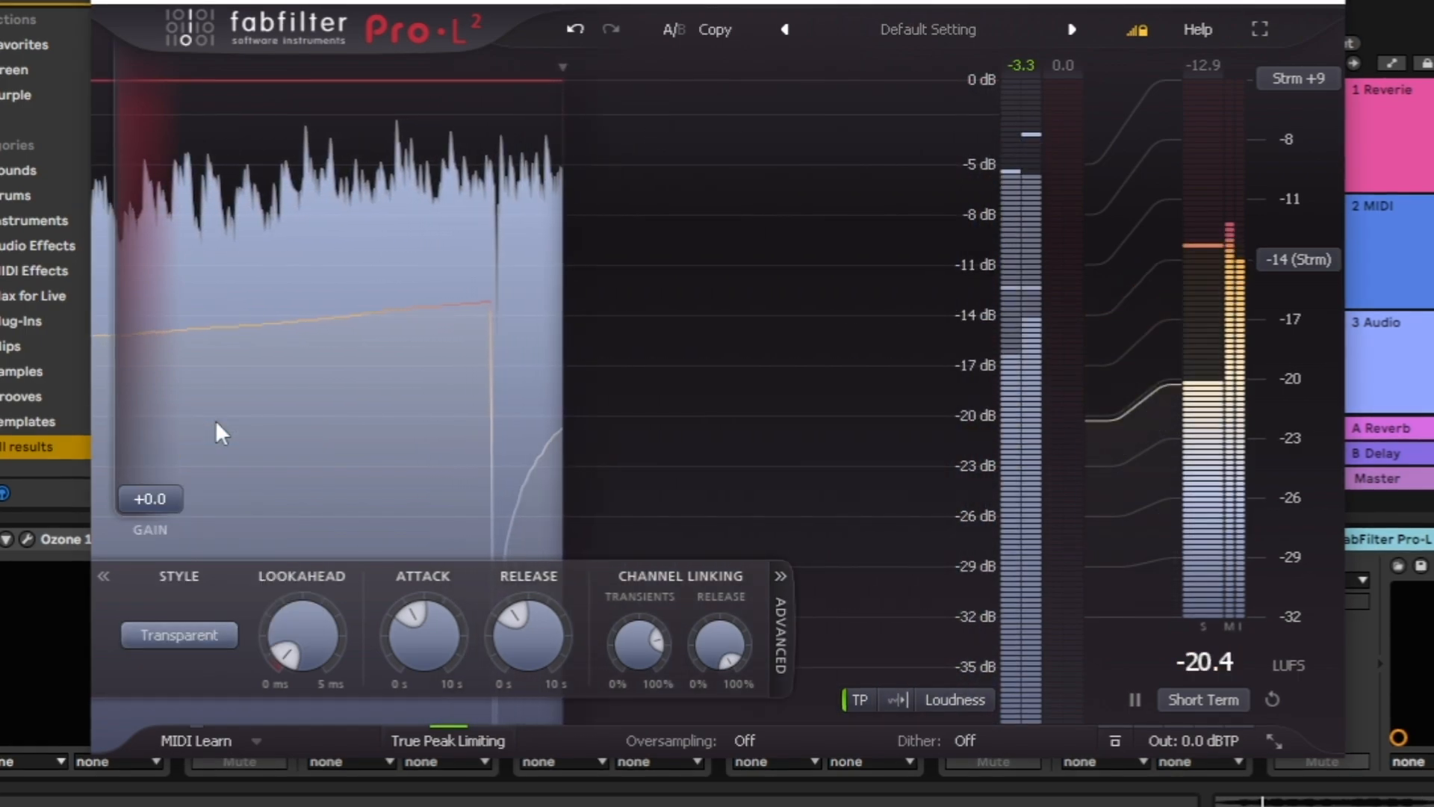
pyautogui.moveTo(1185, 738)
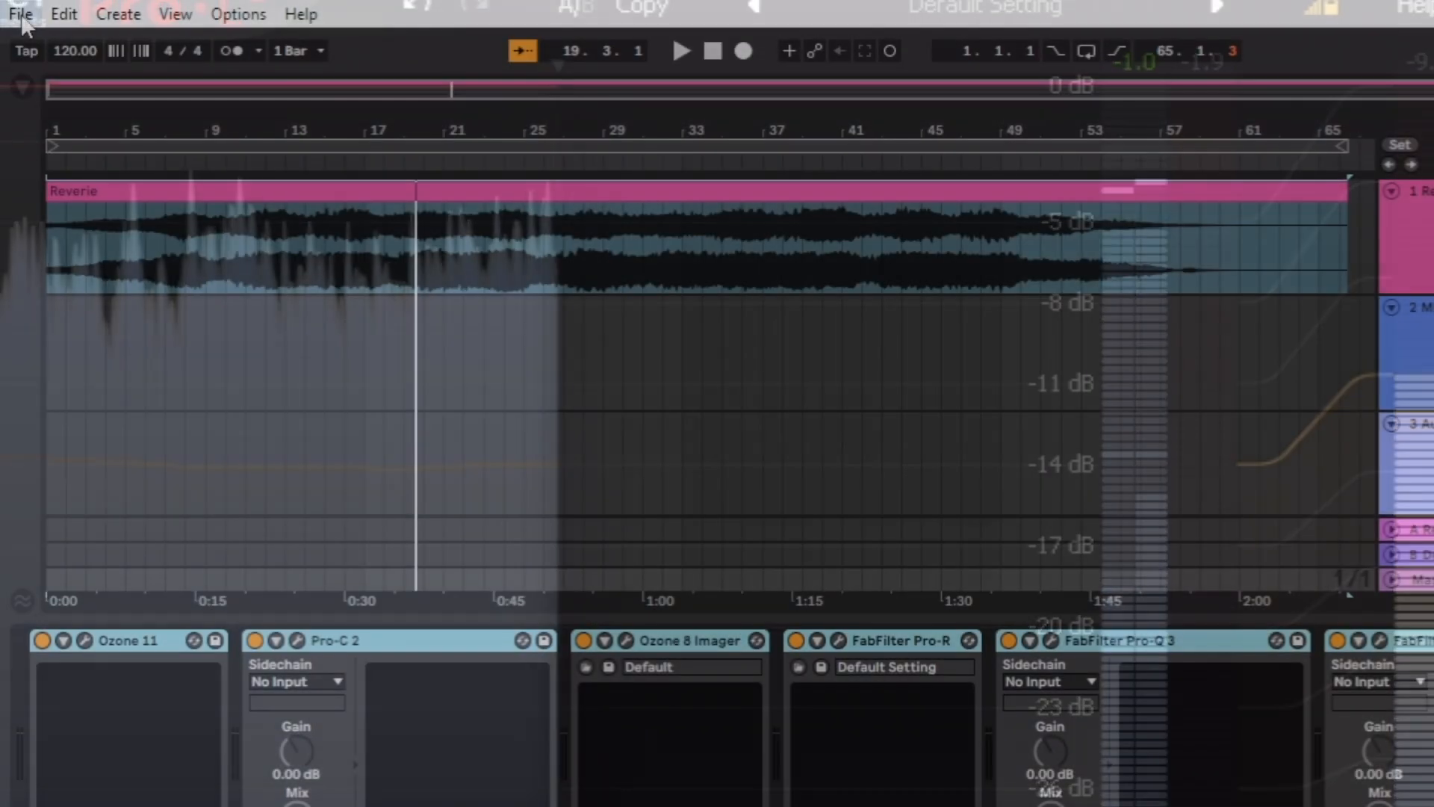
# - Open the audio export settings and set the sample rate to 48000 Hz
pyautogui.click(18, 14)
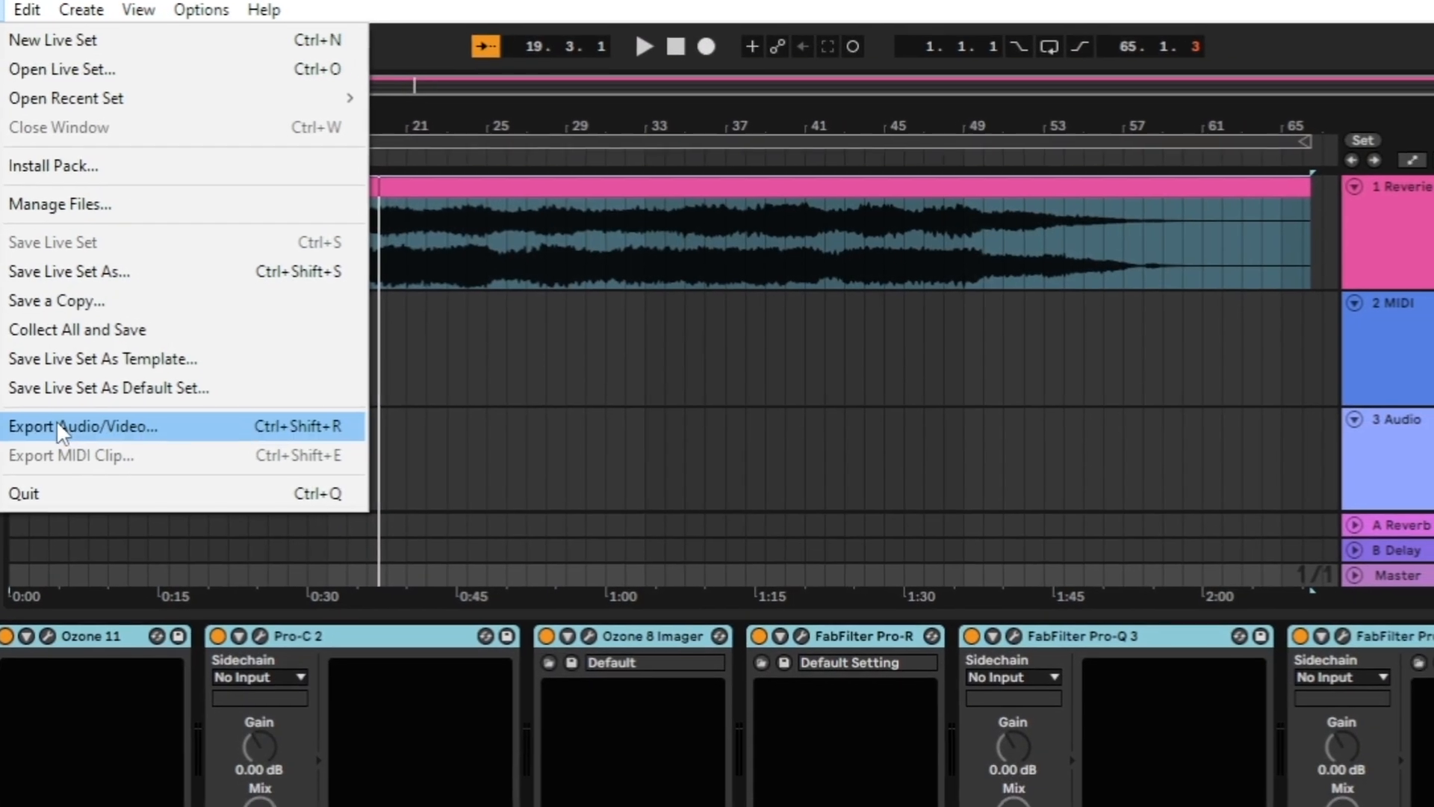
pyautogui.click(57, 419)
pyautogui.click(806, 326)
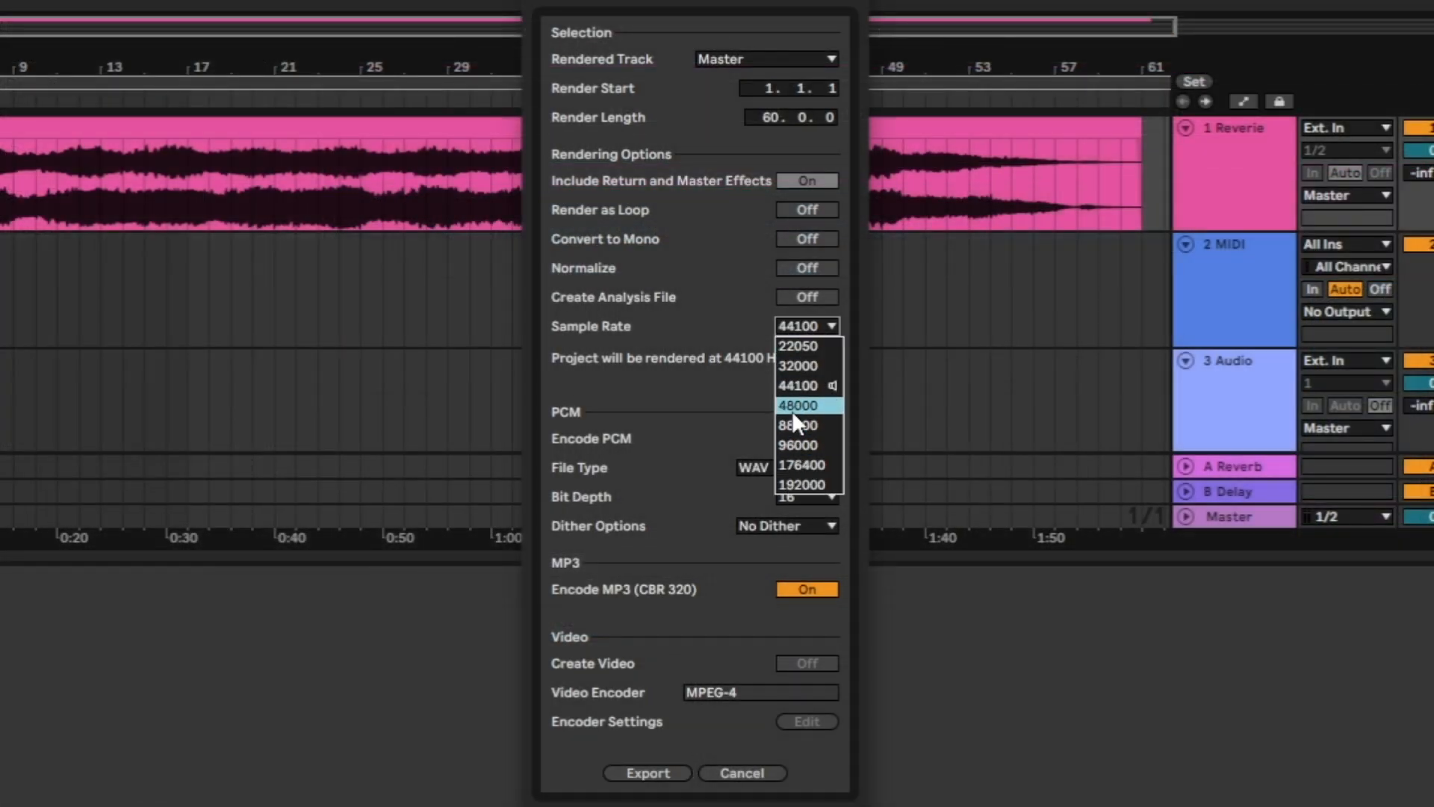
pyautogui.click(792, 410)
# - Start the audio export with POW-r 2 dithering and MP3 encoding turned off
pyautogui.click(785, 525)
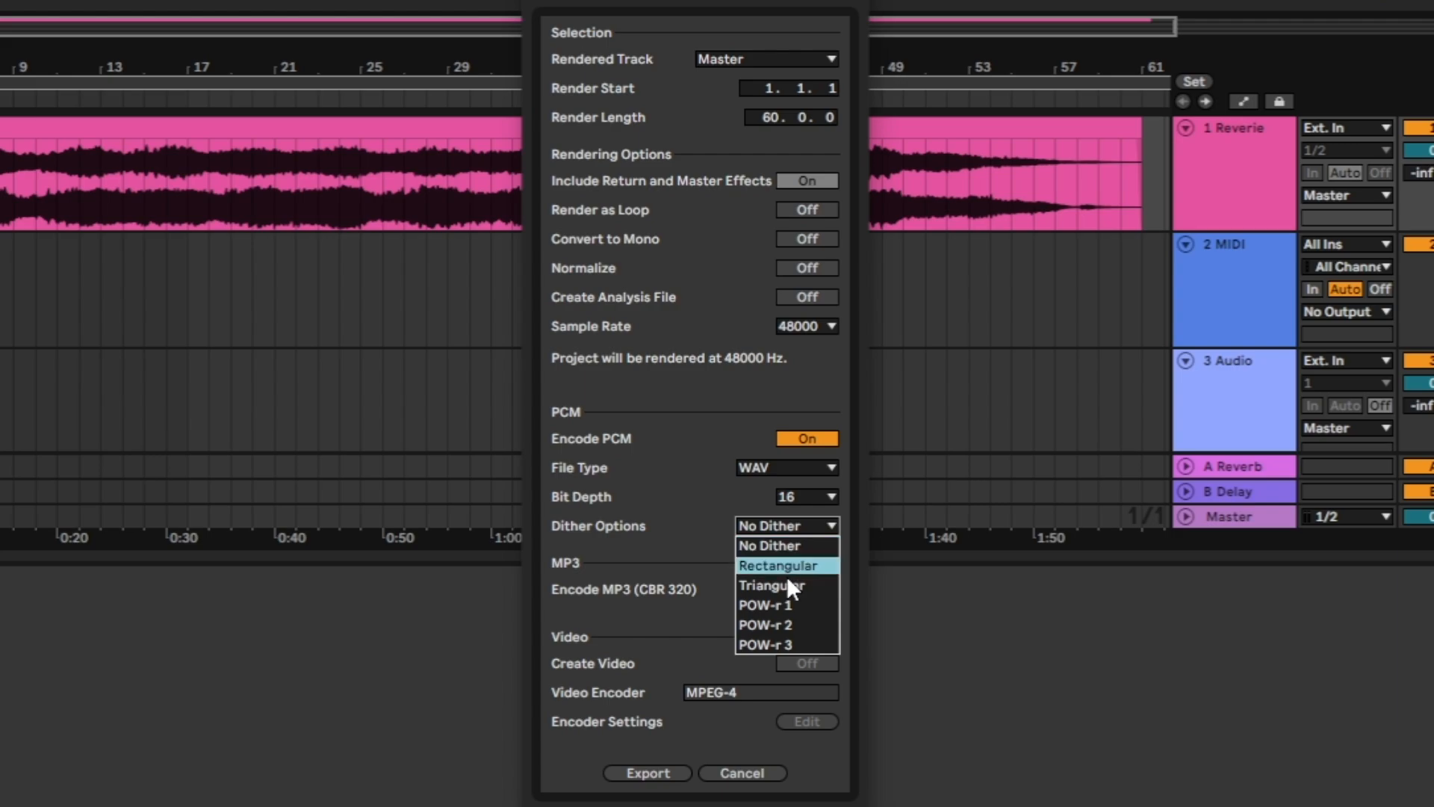
pyautogui.click(786, 625)
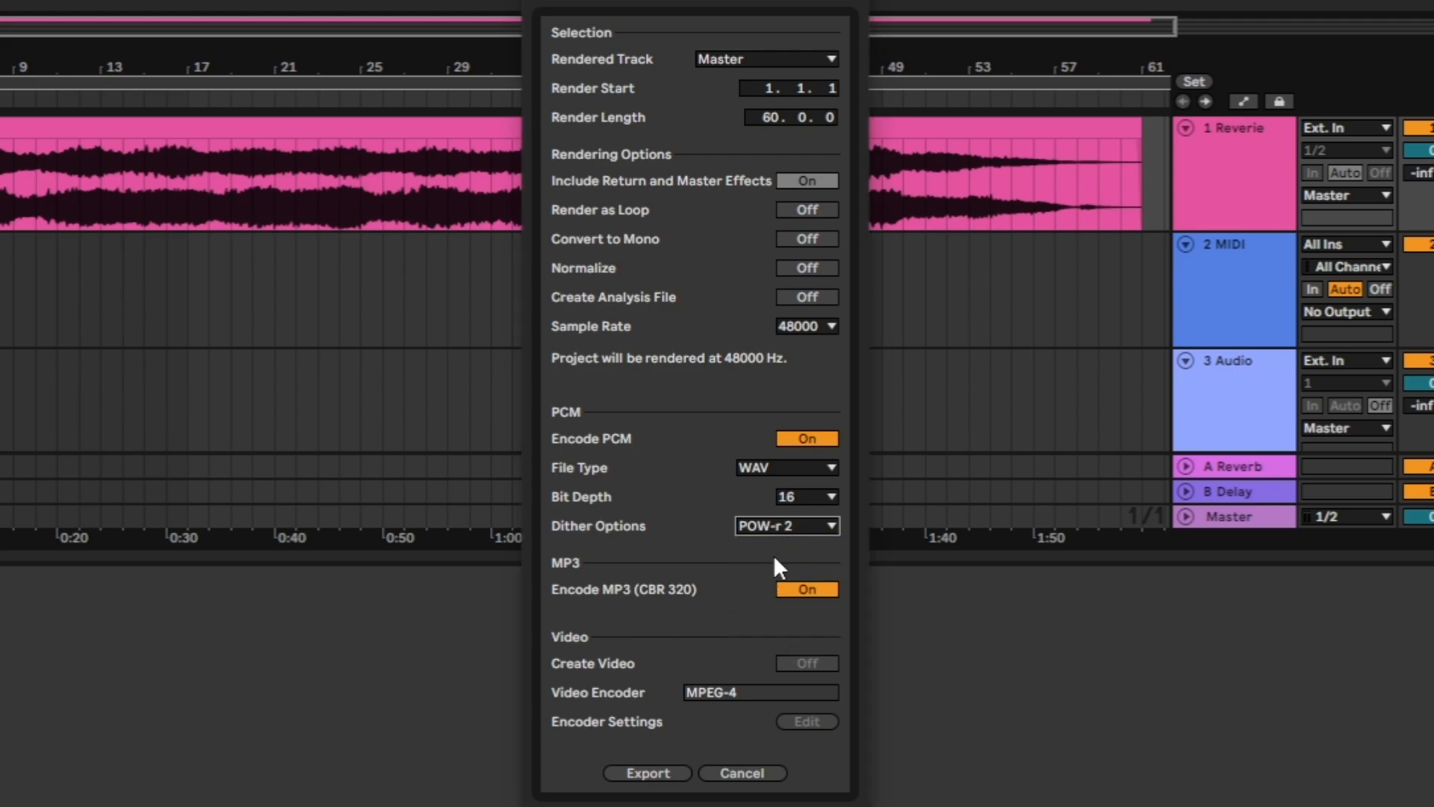
pyautogui.click(818, 590)
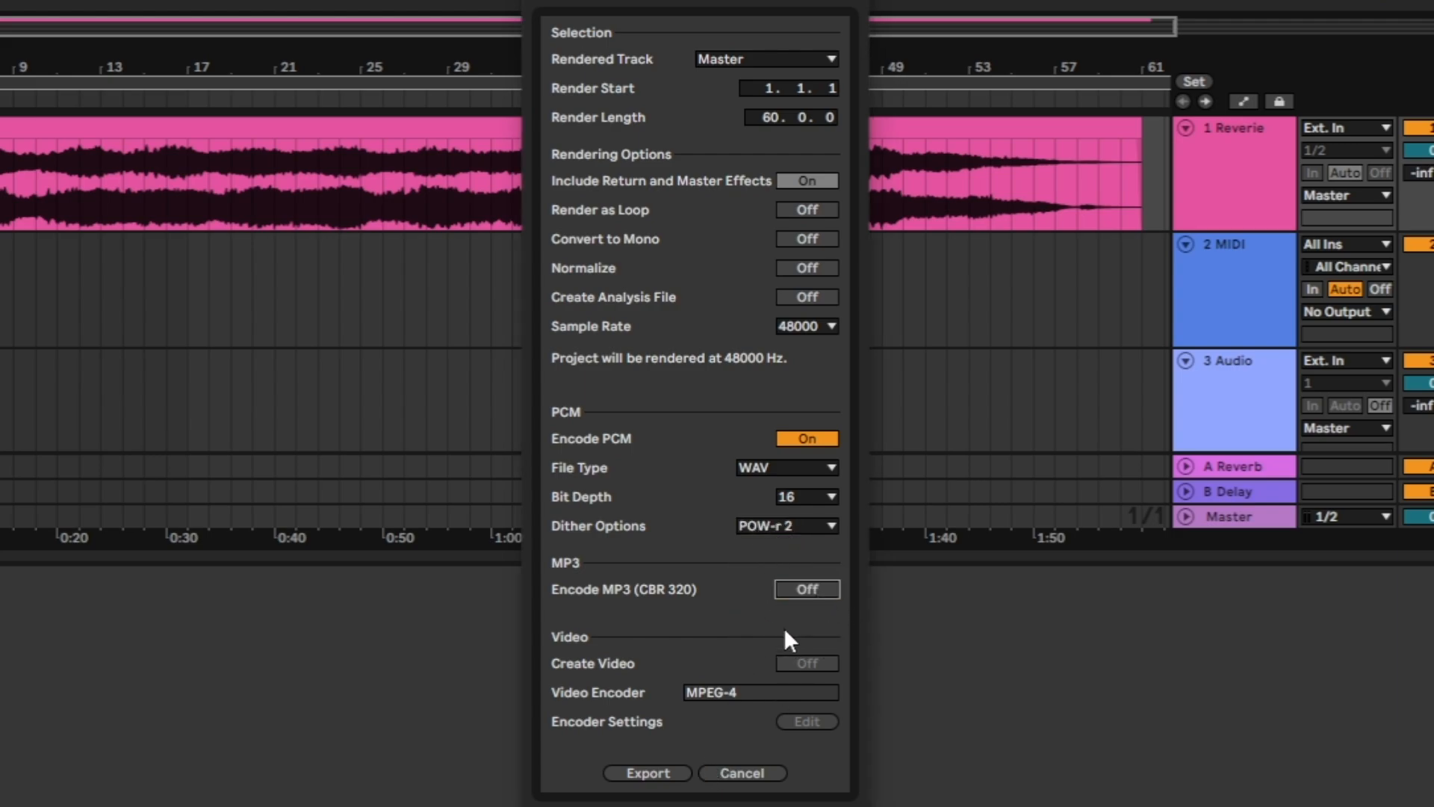
pyautogui.click(668, 773)
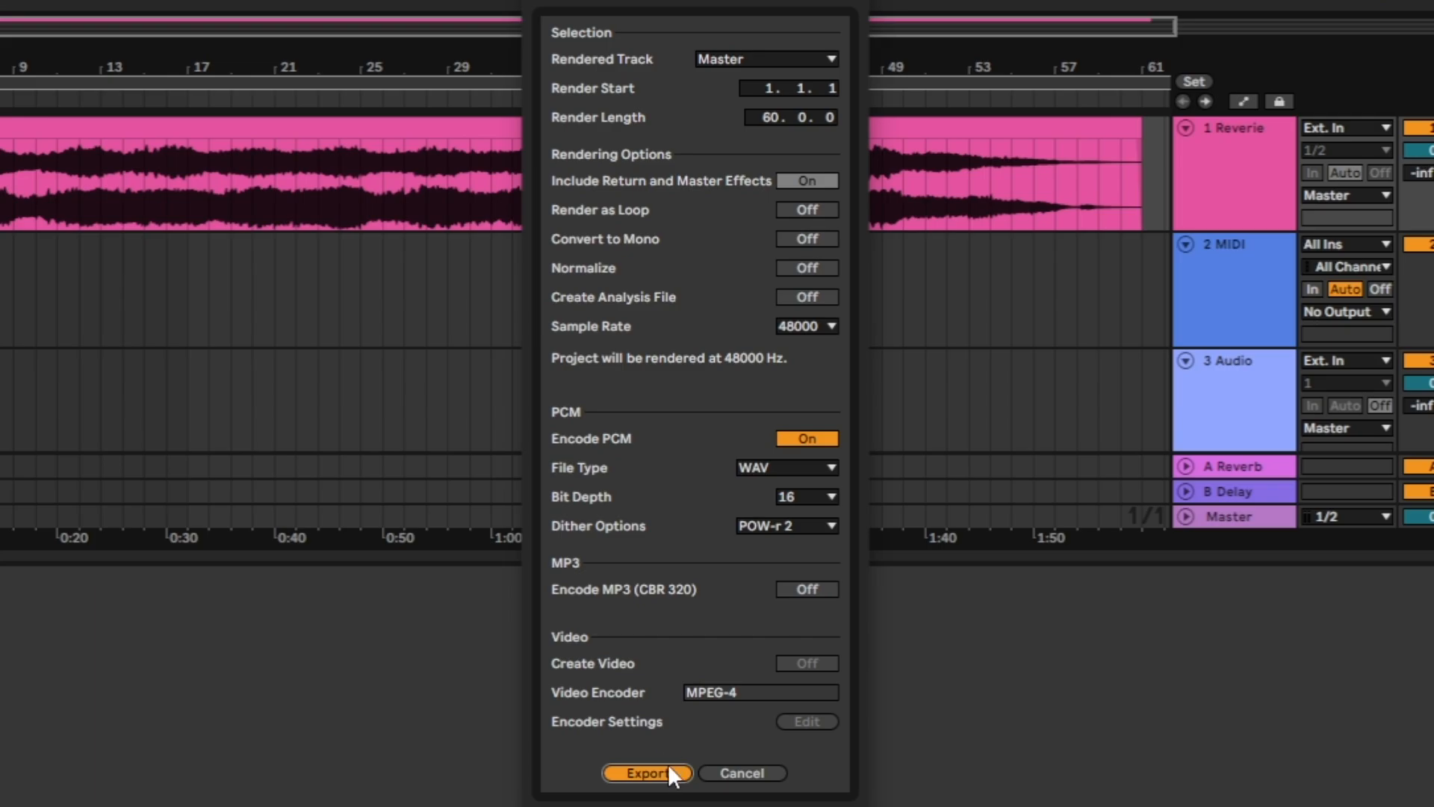